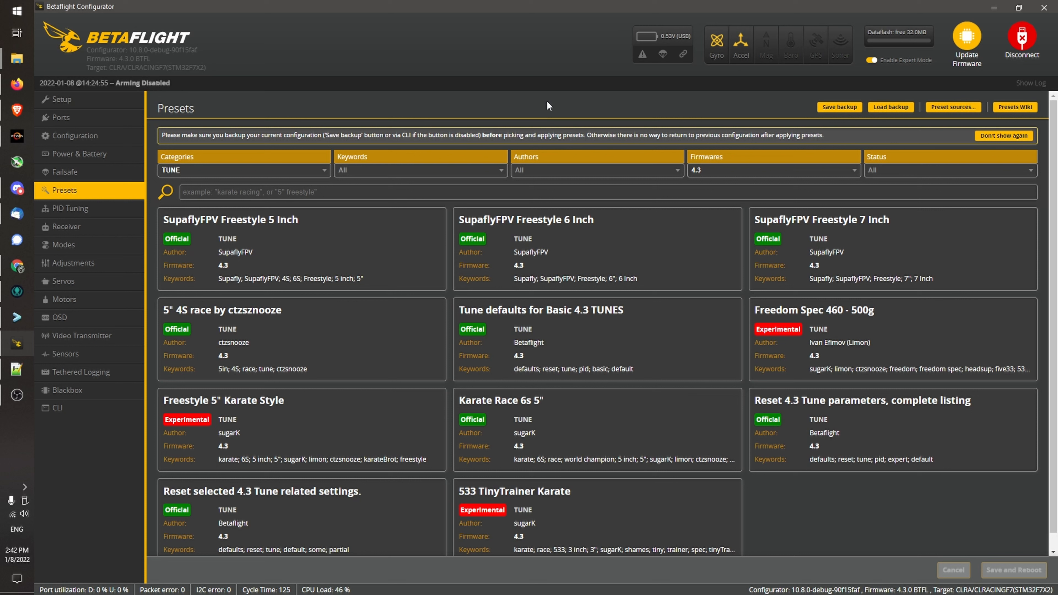
# Switch to the Brave browser and open the upstream betaflight/firmware-presets repository in a new tab.
pyautogui.click(16, 110)
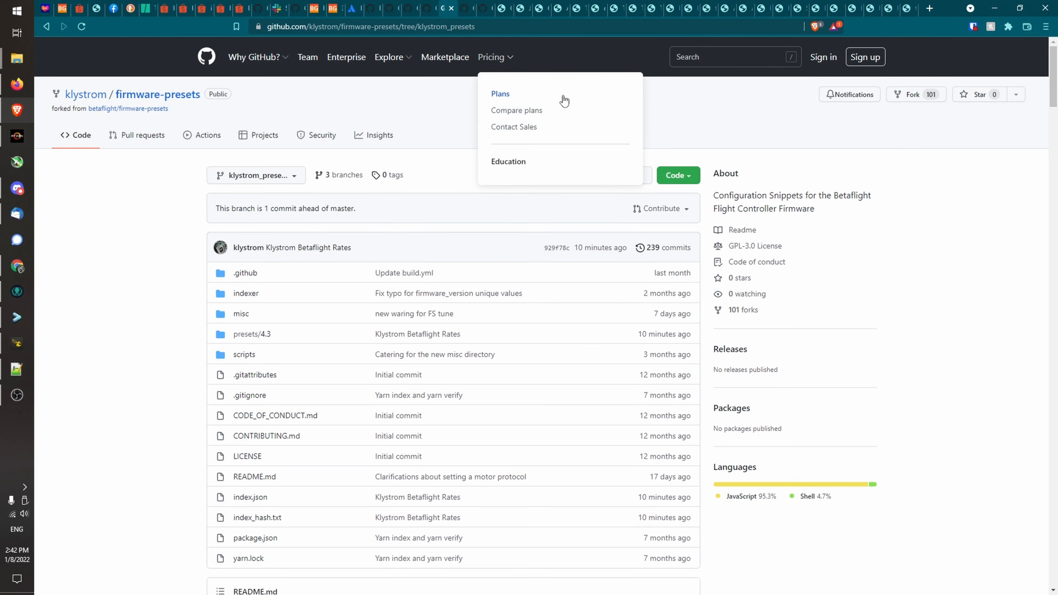
pyautogui.rightClick(149, 109)
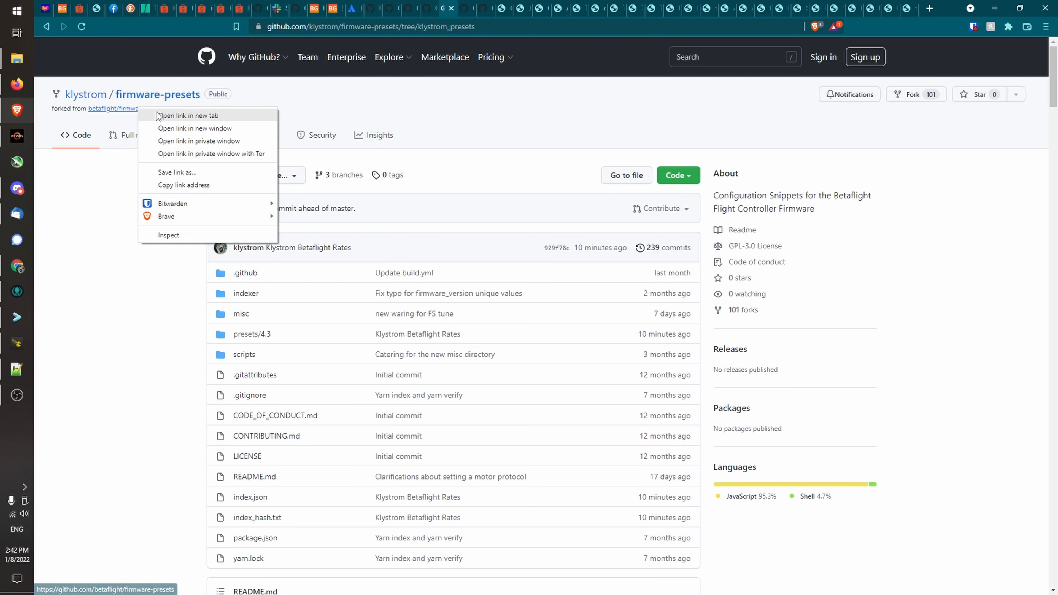
pyautogui.click(189, 113)
pyautogui.click(464, 6)
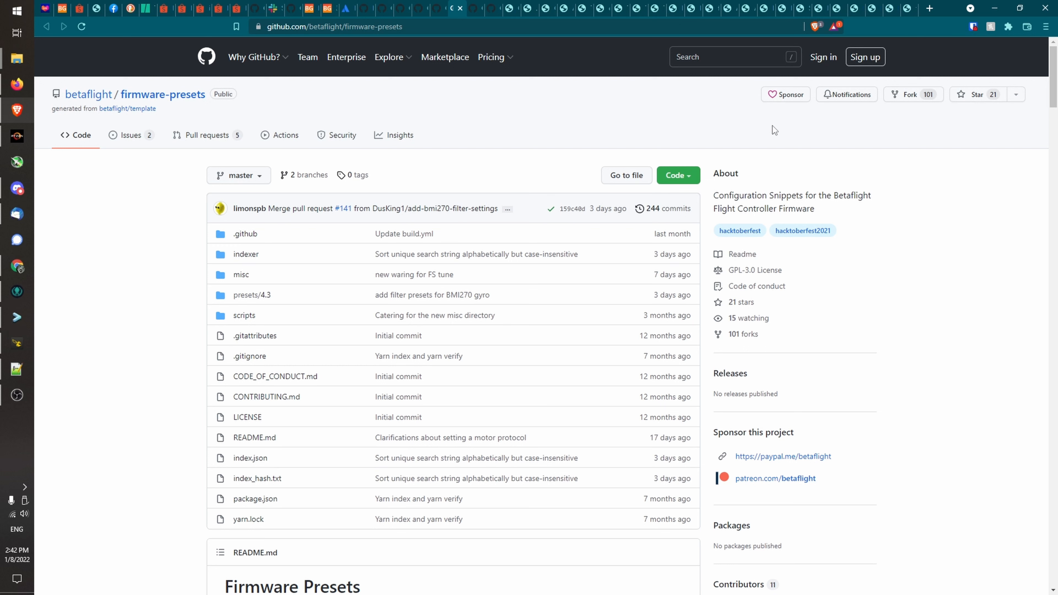
# Sign in to GitHub and fork the betaflight/firmware-presets repository.
pyautogui.click(828, 58)
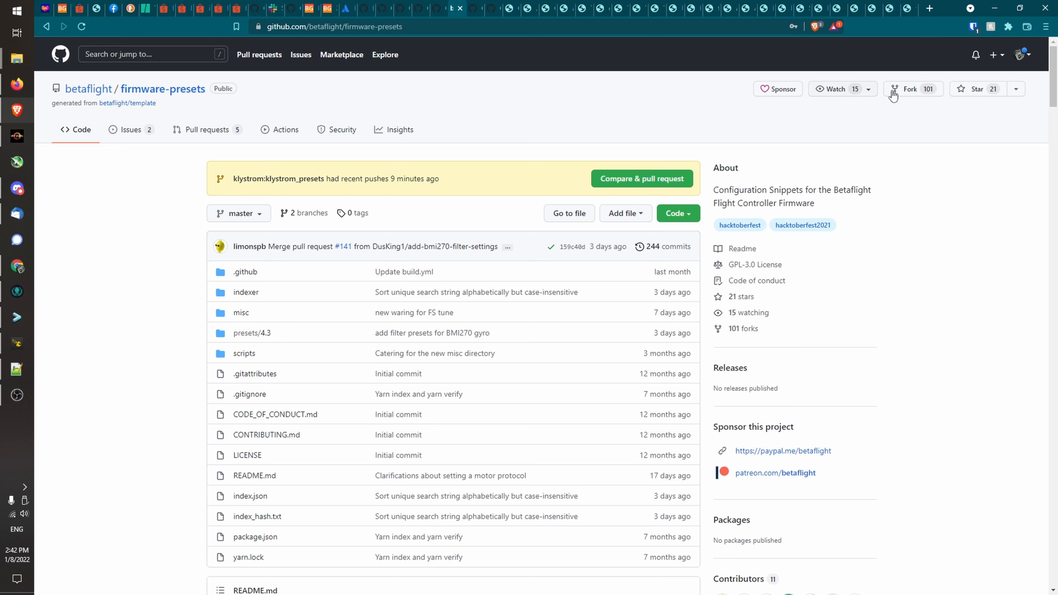
pyautogui.click(912, 90)
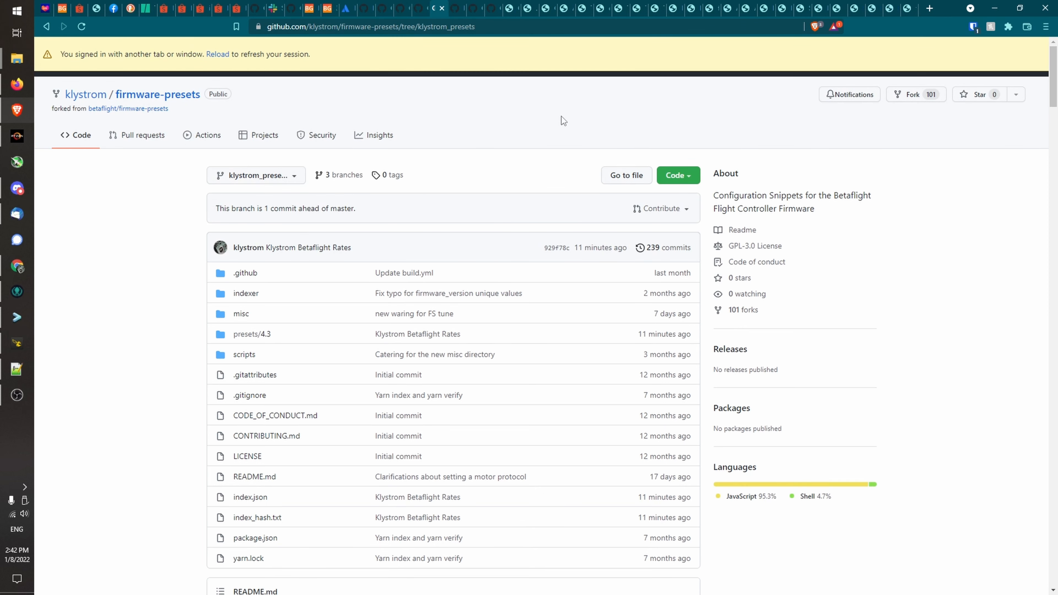
# Reload the fork's page, copy its HTTPS clone URL, and switch to GitKraken.
pyautogui.press('F5')
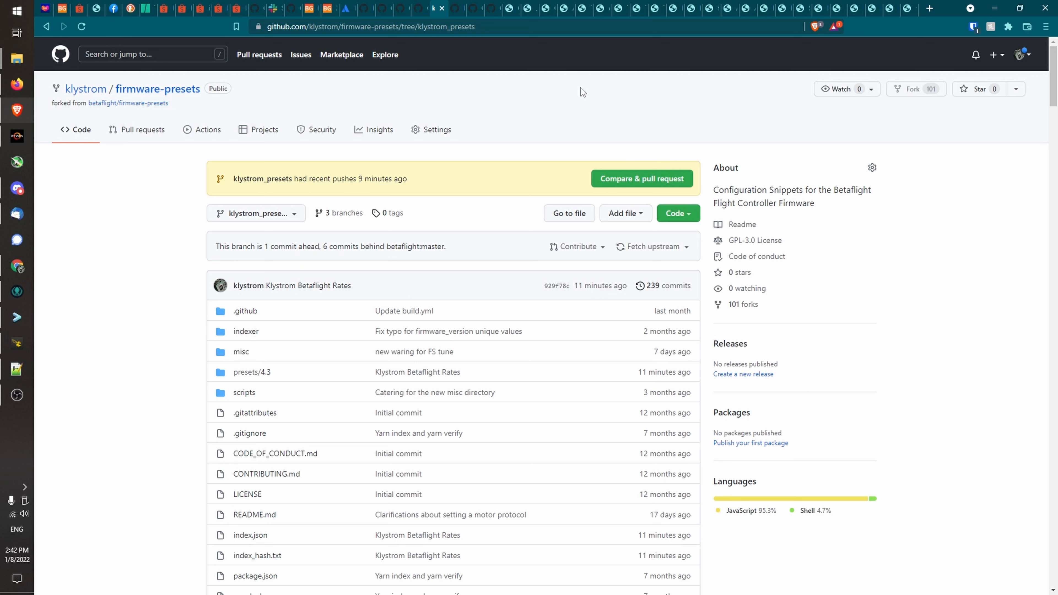
pyautogui.click(693, 219)
pyautogui.click(684, 277)
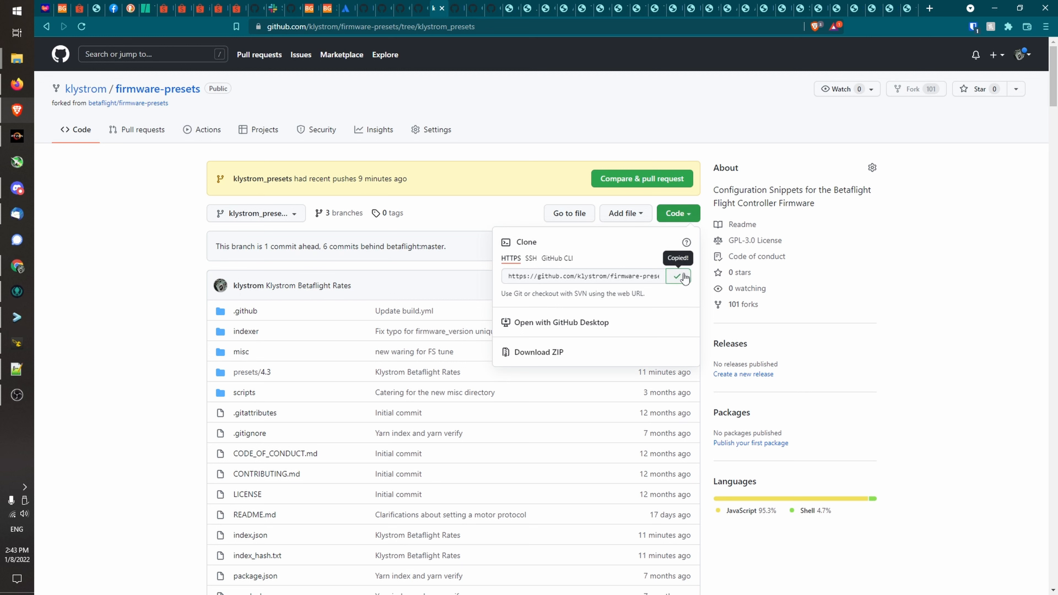
pyautogui.click(566, 86)
pyautogui.click(18, 291)
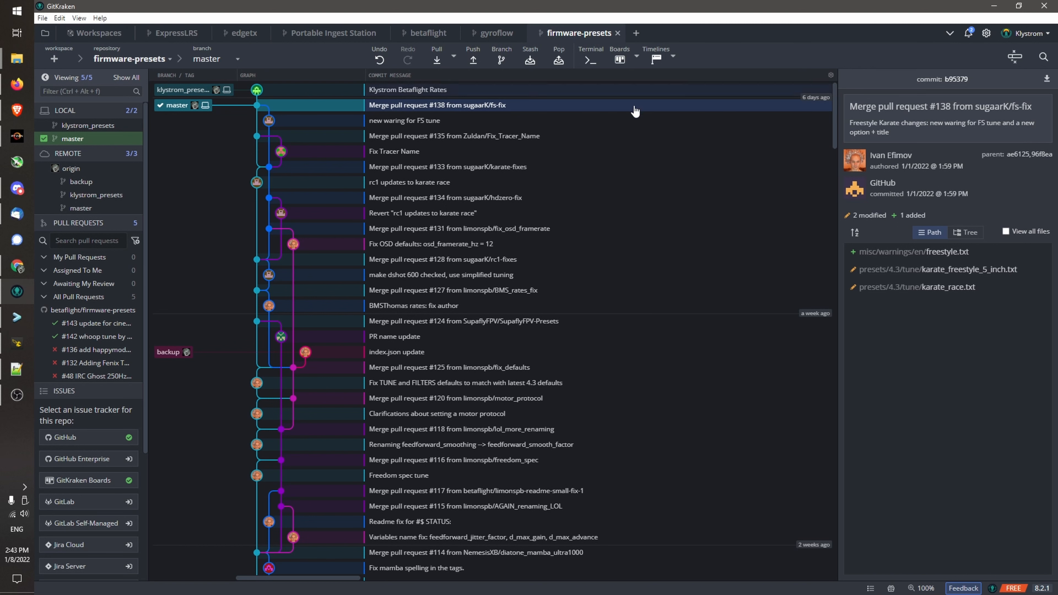
pyautogui.click(636, 34)
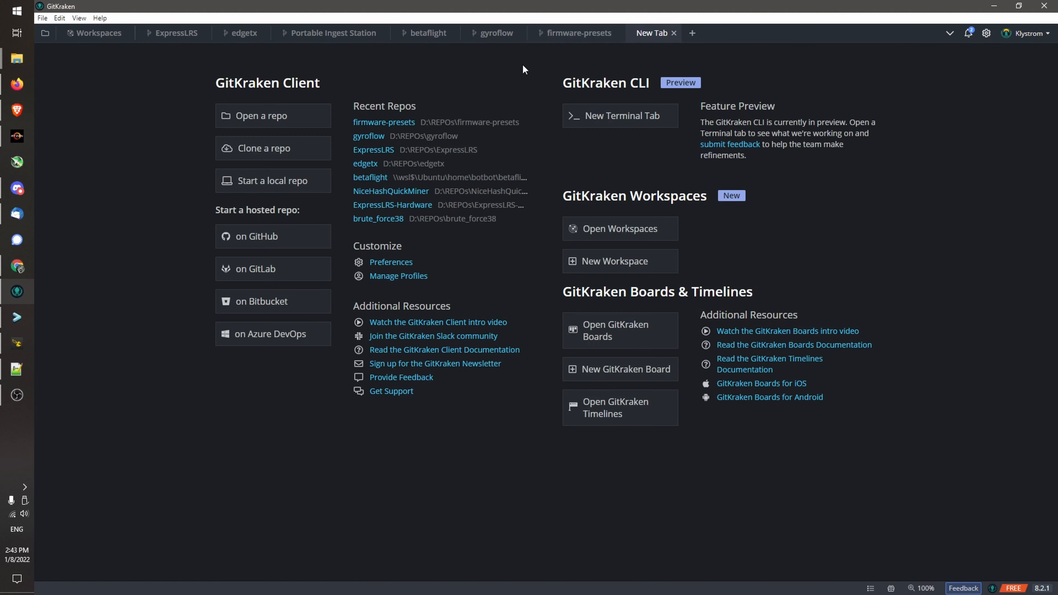
pyautogui.click(261, 150)
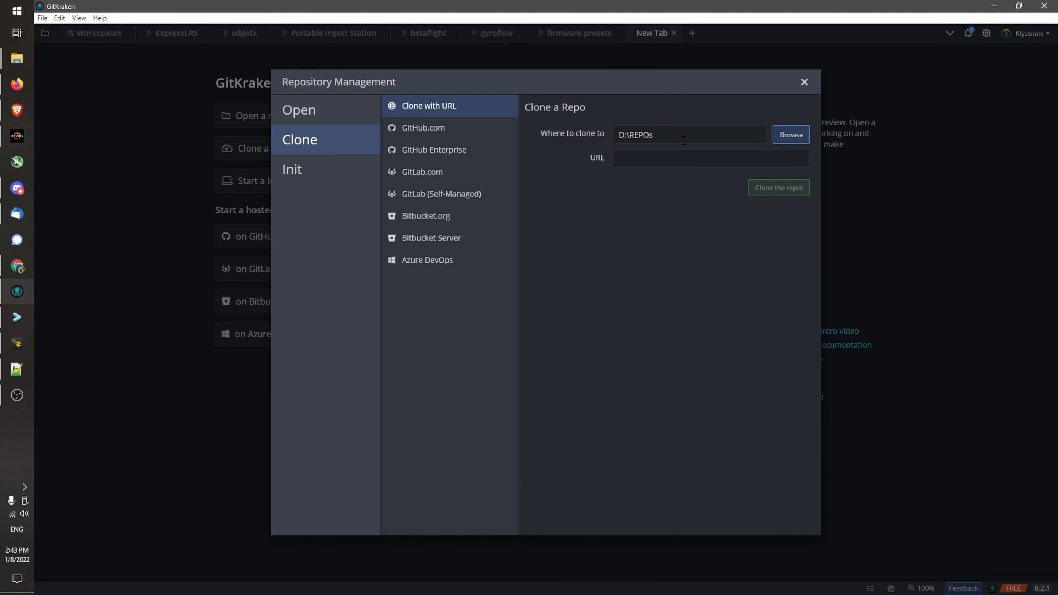
pyautogui.click(671, 154)
pyautogui.hotkey('ctrl', 'v')
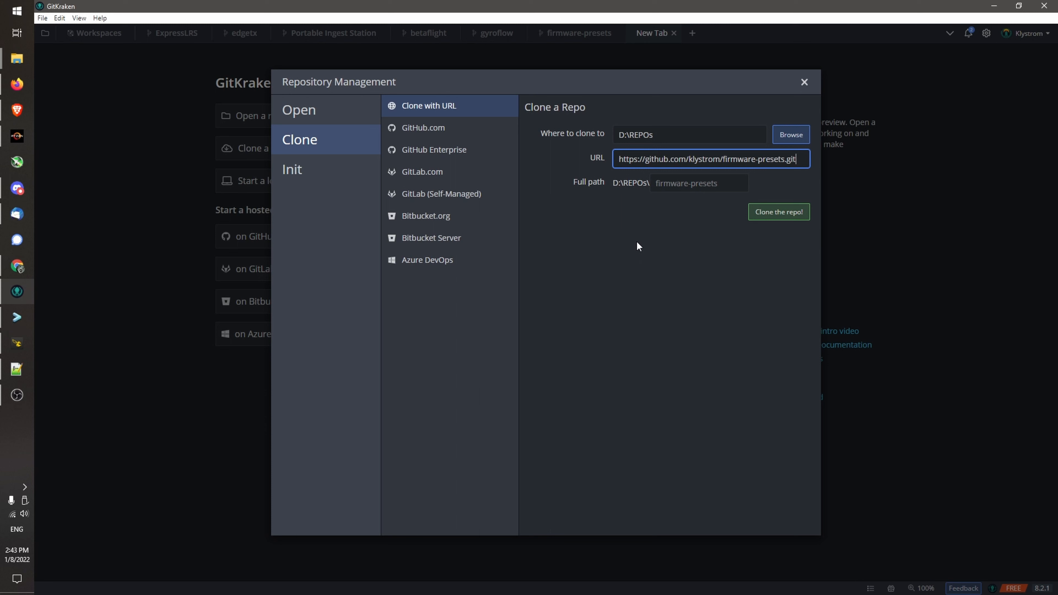
pyautogui.click(804, 82)
pyautogui.click(674, 34)
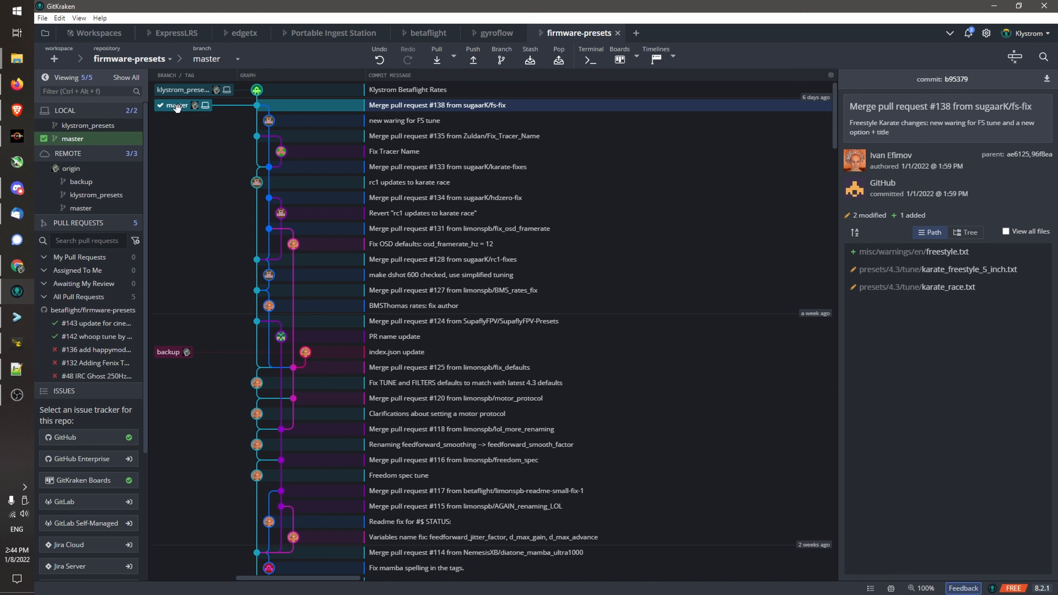
# Create a new branch named presetbranch from master in the firmware-presets repository.
pyautogui.click(501, 59)
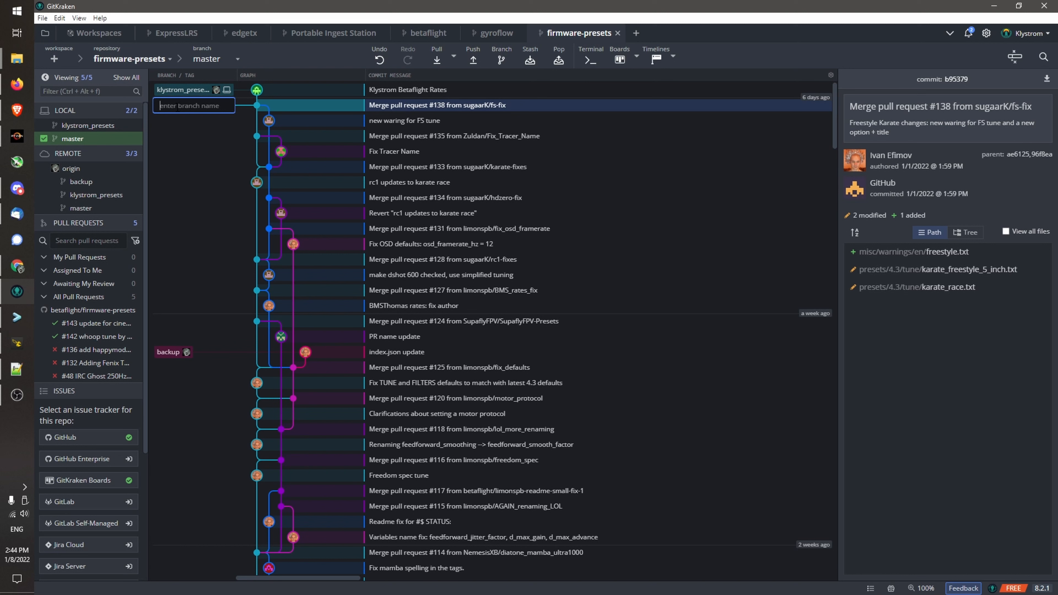
pyautogui.write('presetbras')
pyautogui.press('BackSpace')
pyautogui.write('nch')
pyautogui.press('Return')
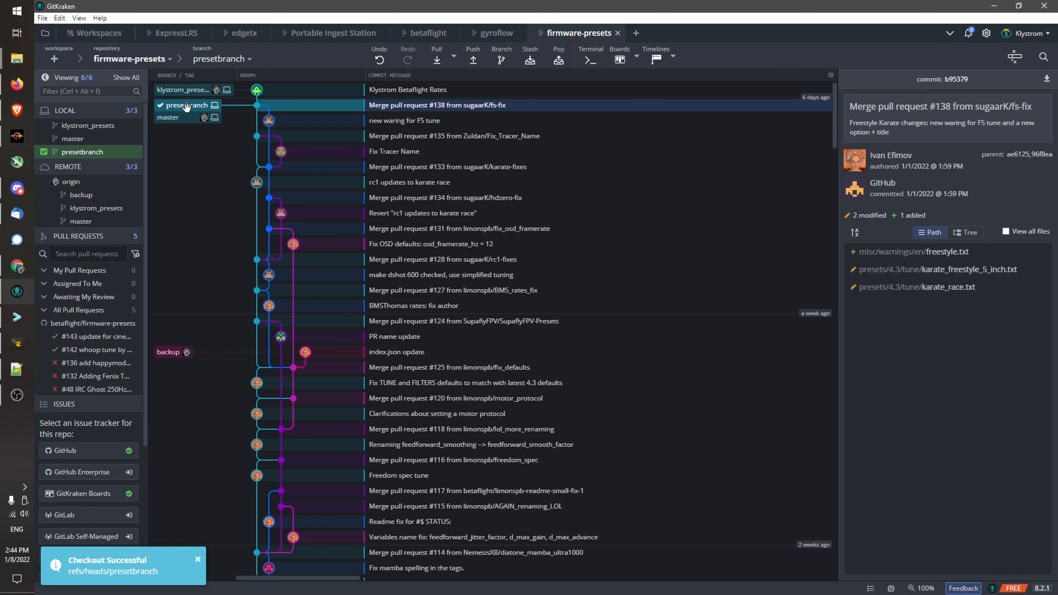
# Check out the existing klystrom_presets branch.
pyautogui.rightClick(186, 108)
pyautogui.press('Escape')
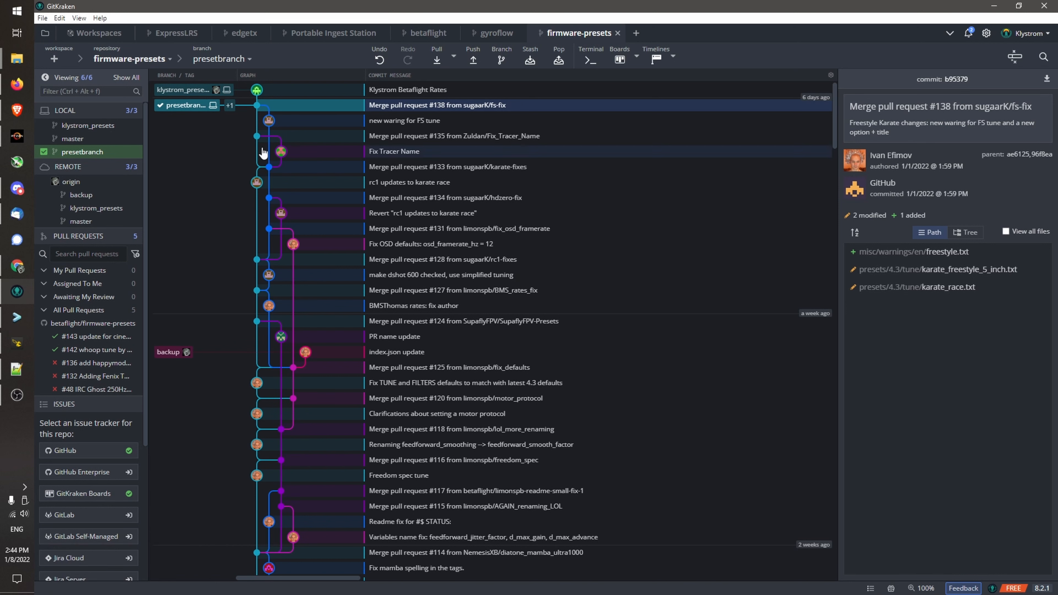
pyautogui.doubleClick(183, 93)
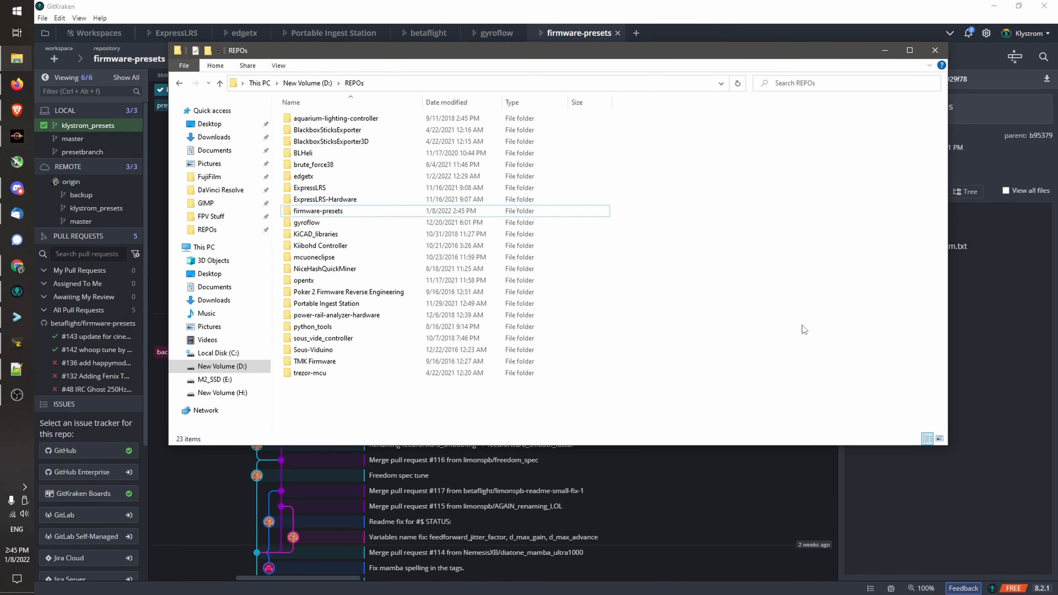
# Open the firmware-presets folder in D:\REPOs and launch Command Prompt.
pyautogui.click(317, 212)
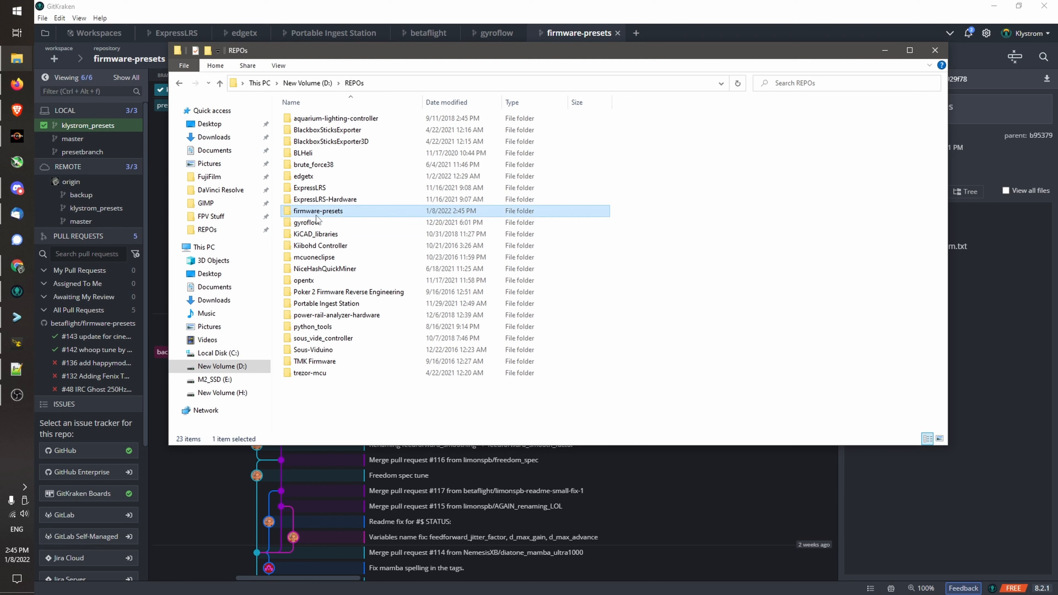
pyautogui.doubleClick(316, 214)
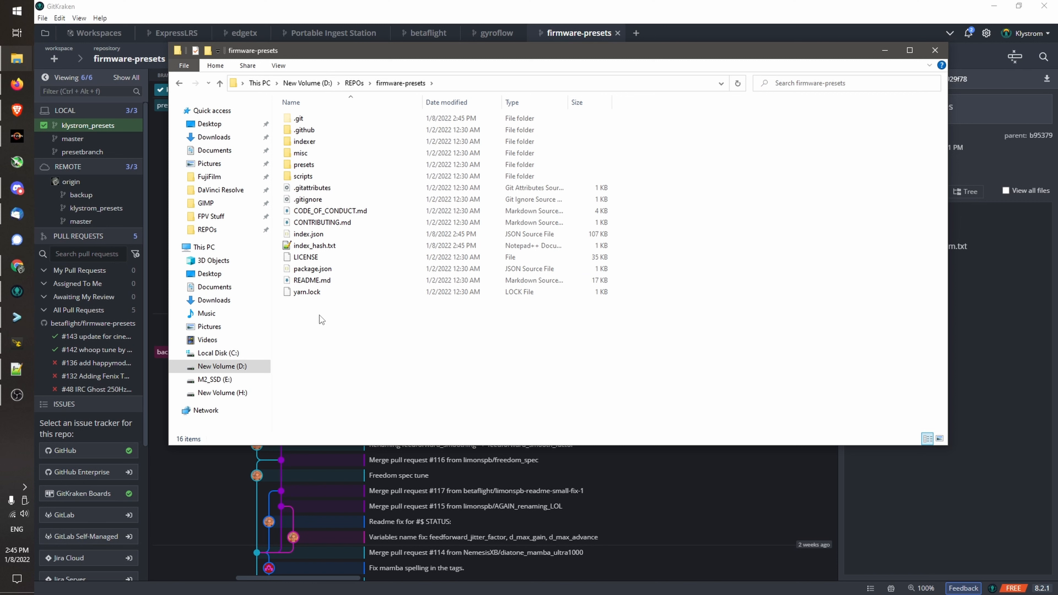
pyautogui.press('super')
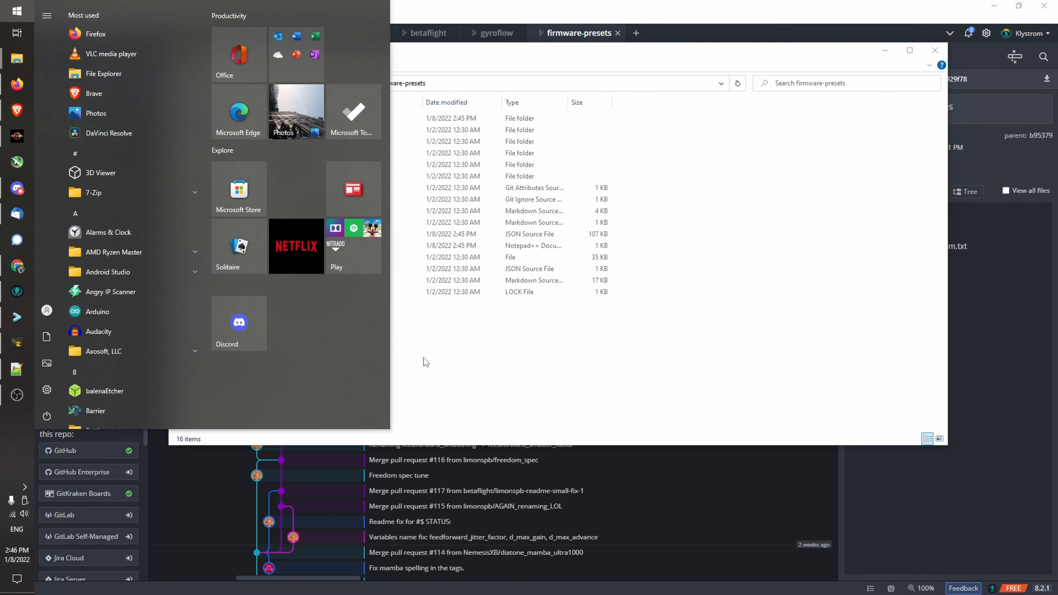
pyautogui.write('cmd')
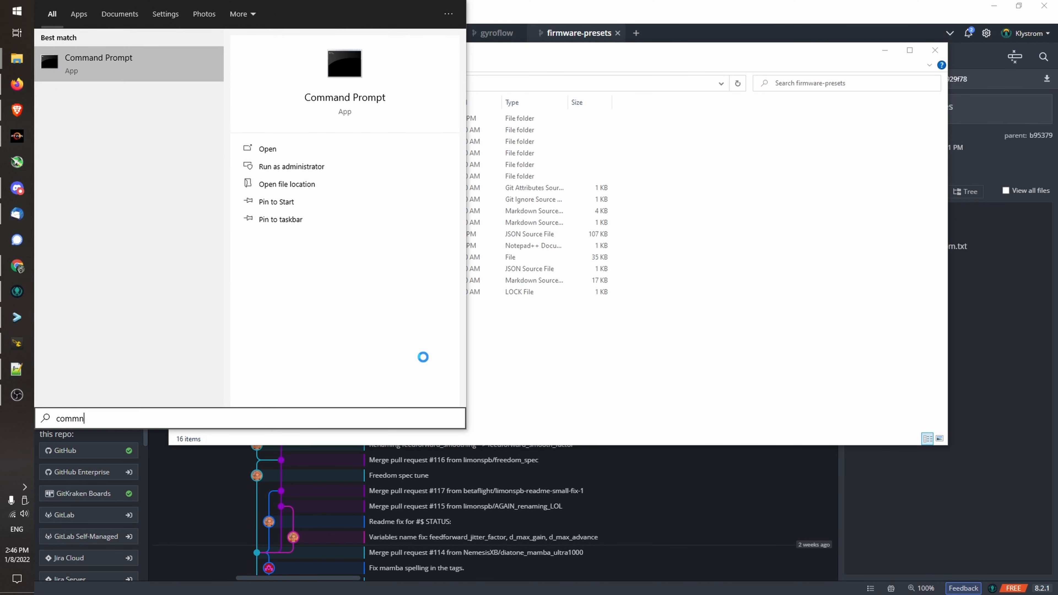
pyautogui.press('Return')
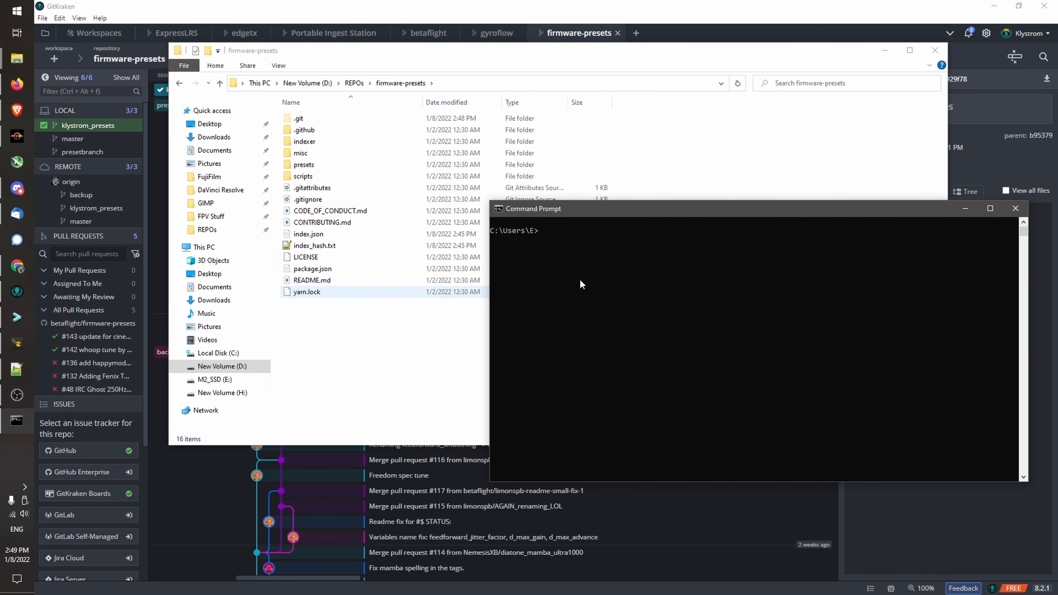
# Change the command prompt's working directory to D:\REPOs\firmware-presets and make D: the active drive.
pyautogui.write('cd')
pyautogui.hotkey('ctrl', 'v')
pyautogui.press('Return')
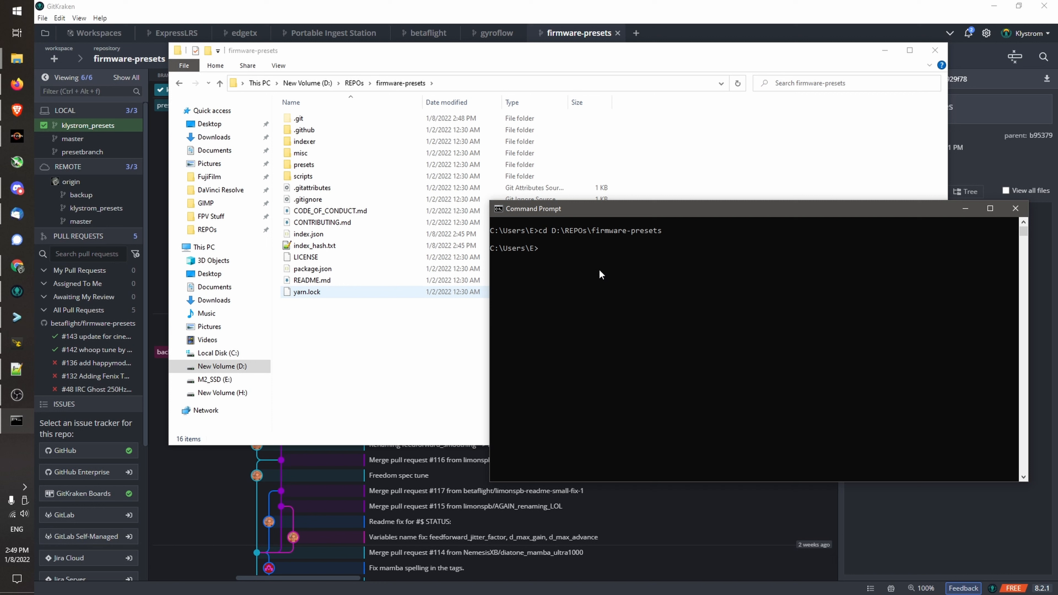
pyautogui.write('cd ')
pyautogui.write('D:')
pyautogui.press('Return')
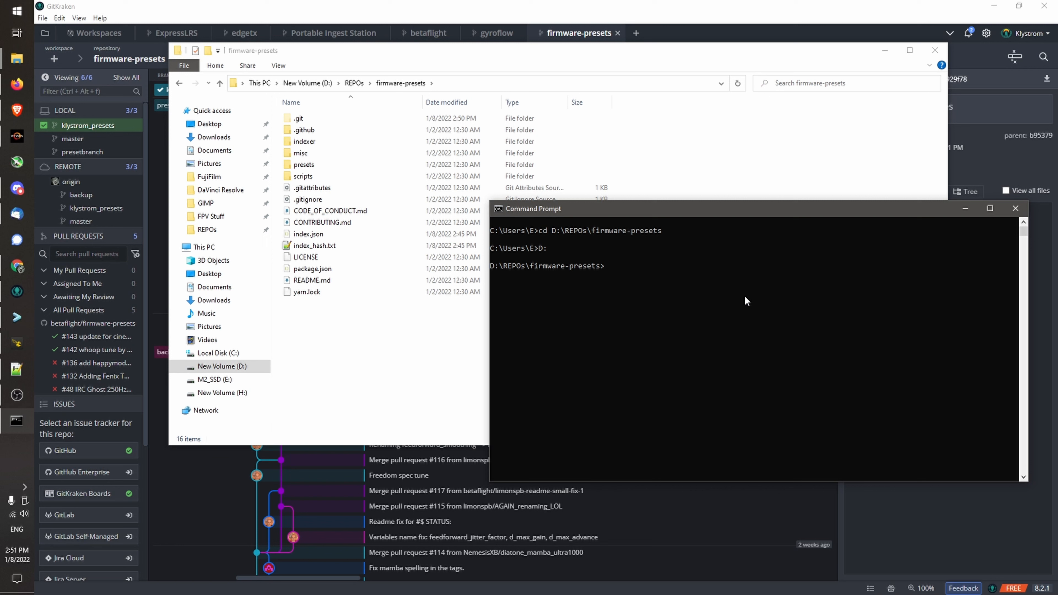
# Run the preset indexer with node indexer/indexer.js in the repository folder.
pyautogui.write('node indexer/indexer.js')
pyautogui.press('Return')
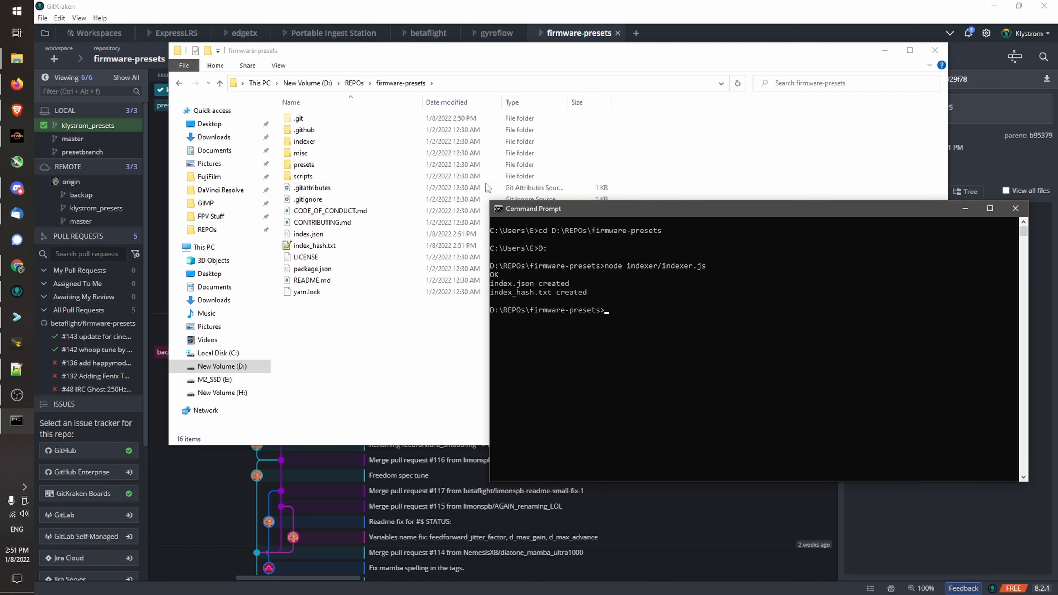
pyautogui.click(878, 241)
# Return to File Explorer and open the presets\4.3\osd folder of the firmware-presets repository.
pyautogui.click(485, 332)
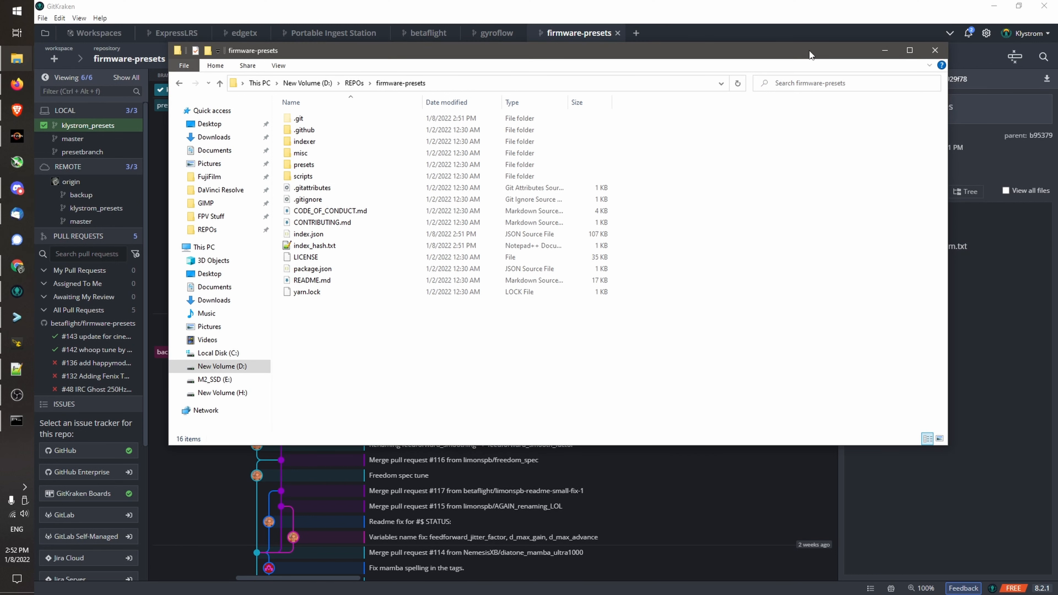
pyautogui.moveTo(809, 51); pyautogui.dragTo(742, 66)
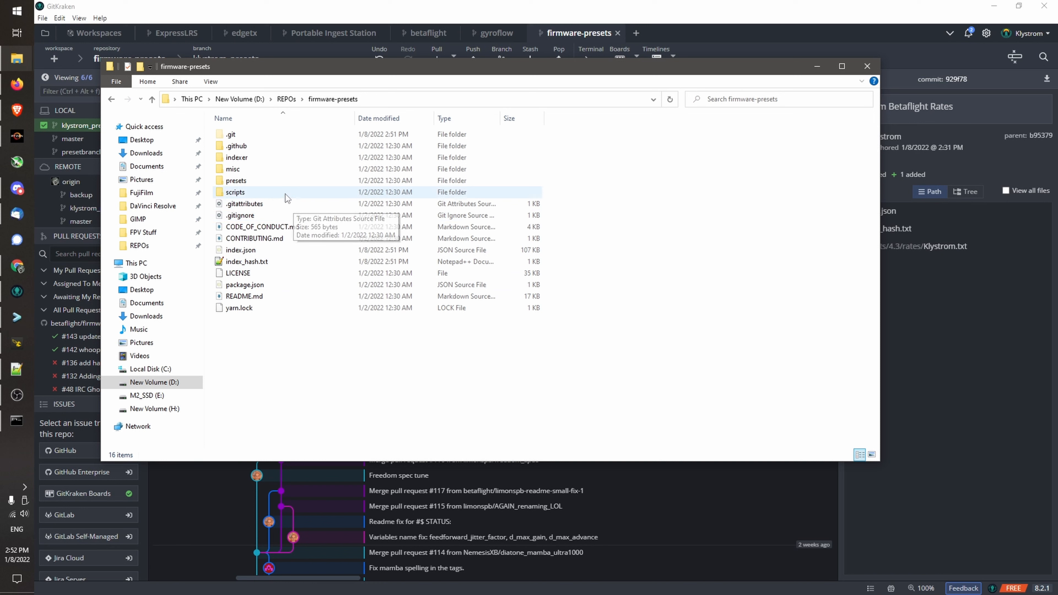
pyautogui.doubleClick(257, 182)
pyautogui.doubleClick(275, 137)
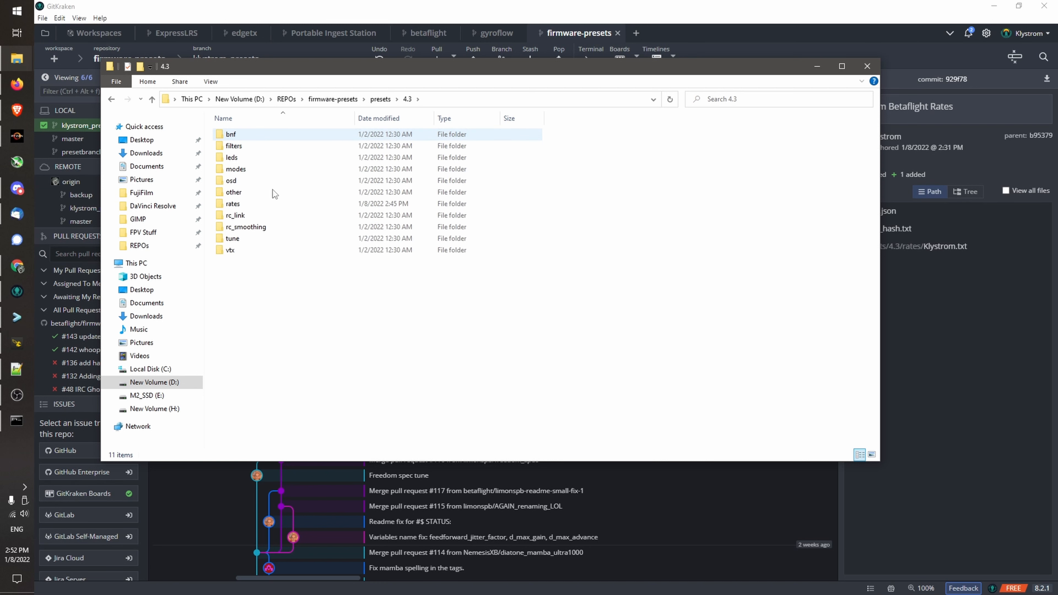
pyautogui.click(249, 184)
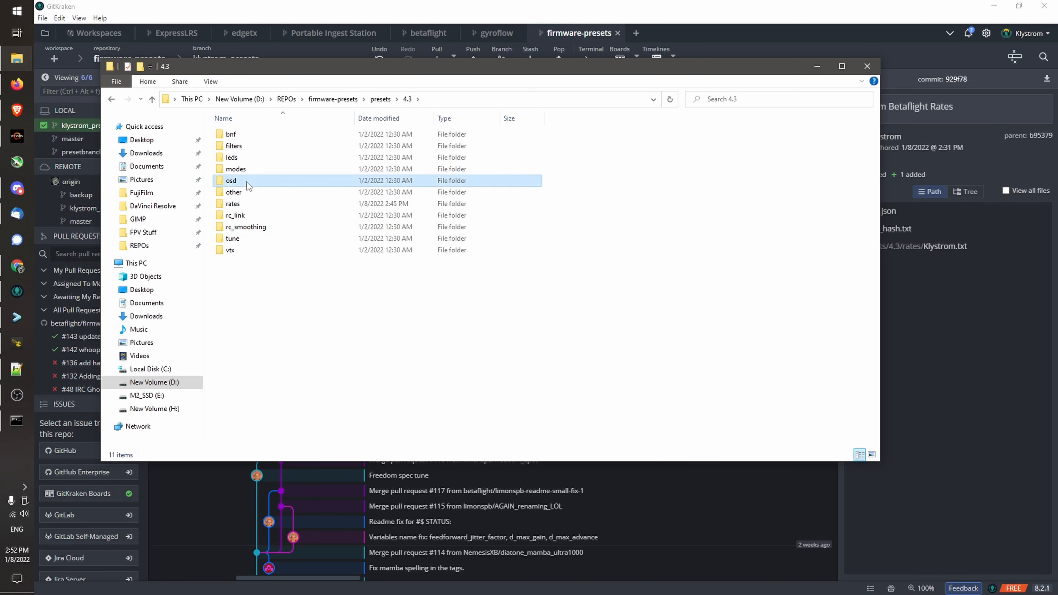
pyautogui.doubleClick(249, 183)
# Duplicate defaults.txt in the osd folder and name the copy Klystrom.txt.
pyautogui.click(263, 134)
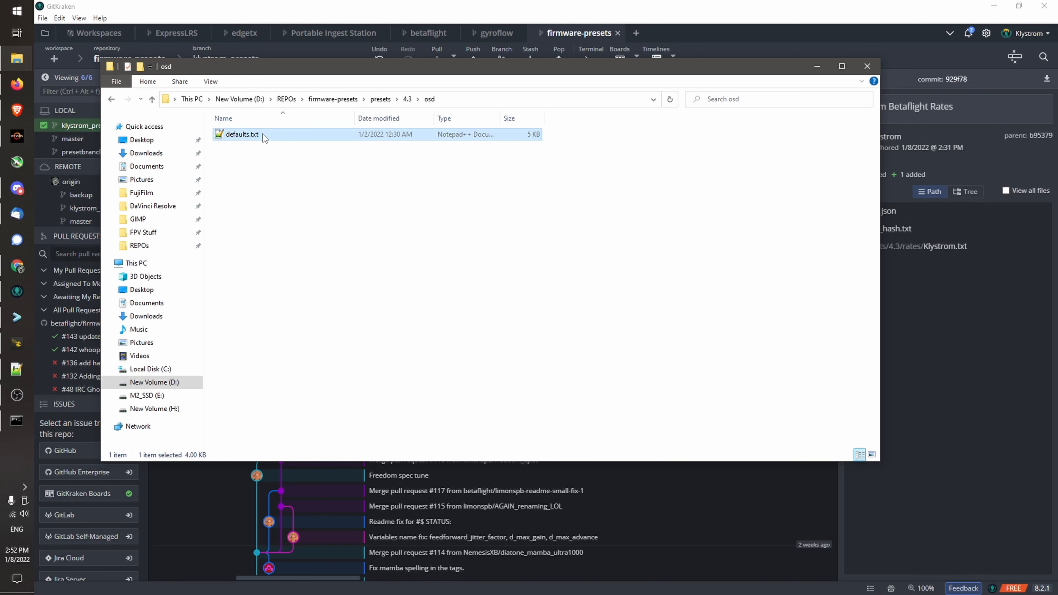
pyautogui.hotkey('ctrl', 'c')
pyautogui.hotkey('ctrl', 'v')
pyautogui.click(371, 208)
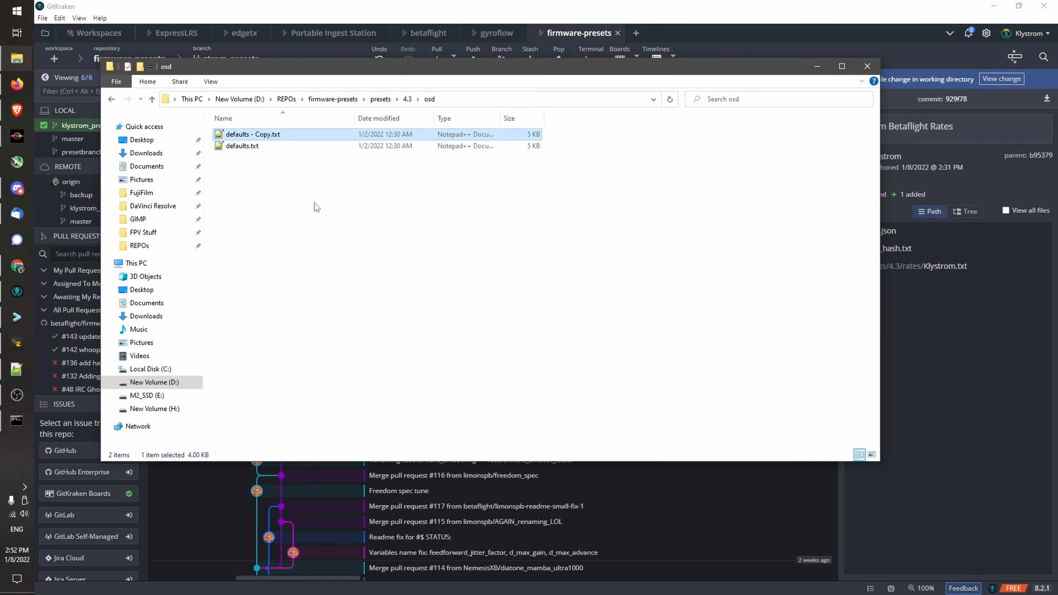
pyautogui.click(286, 136)
pyautogui.write('Klystrom.txt')
pyautogui.press('Return')
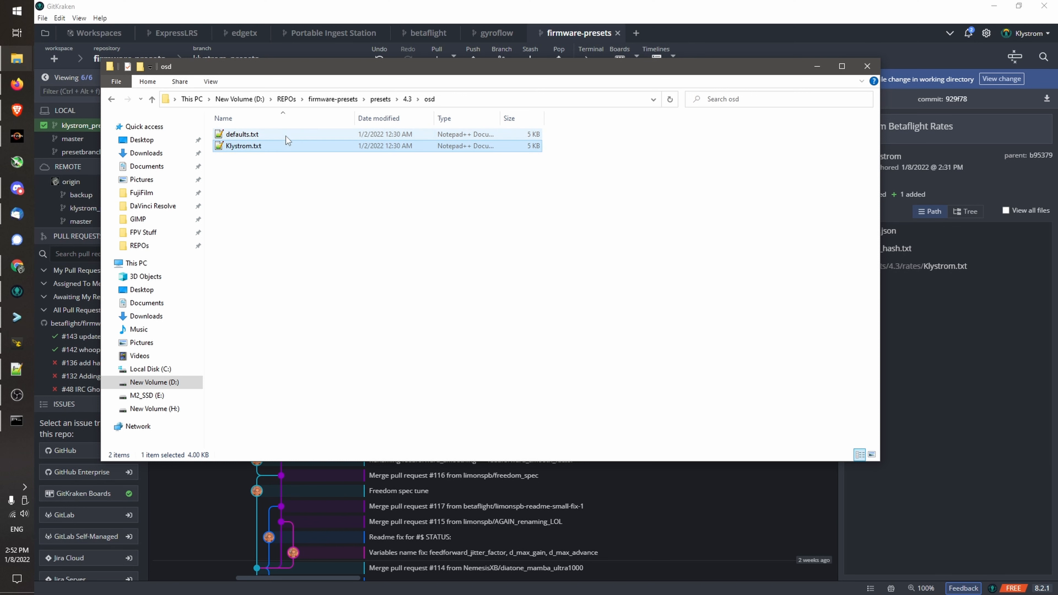
# Rename Klystrom.txt to Klystrom_OSD.txt and open it in Notepad++.
pyautogui.rightClick(268, 146)
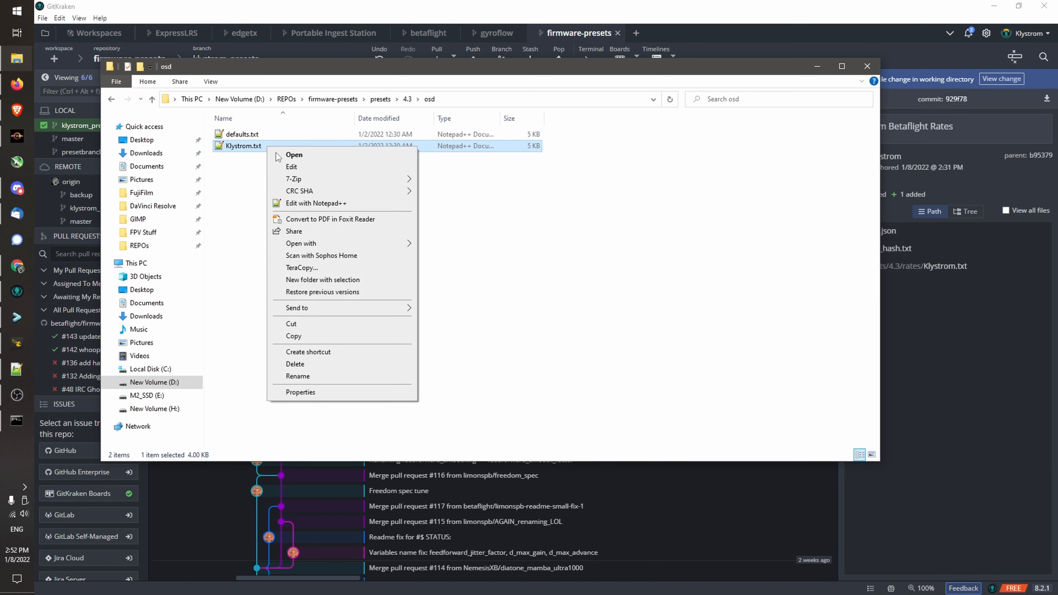
pyautogui.click(316, 375)
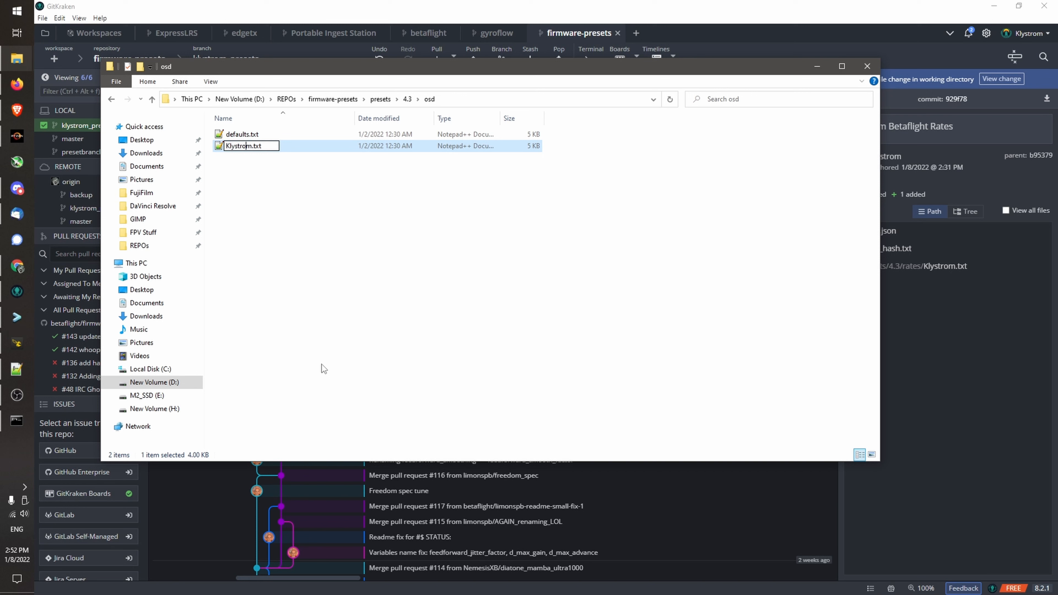
pyautogui.write('_OSD')
pyautogui.press('Return')
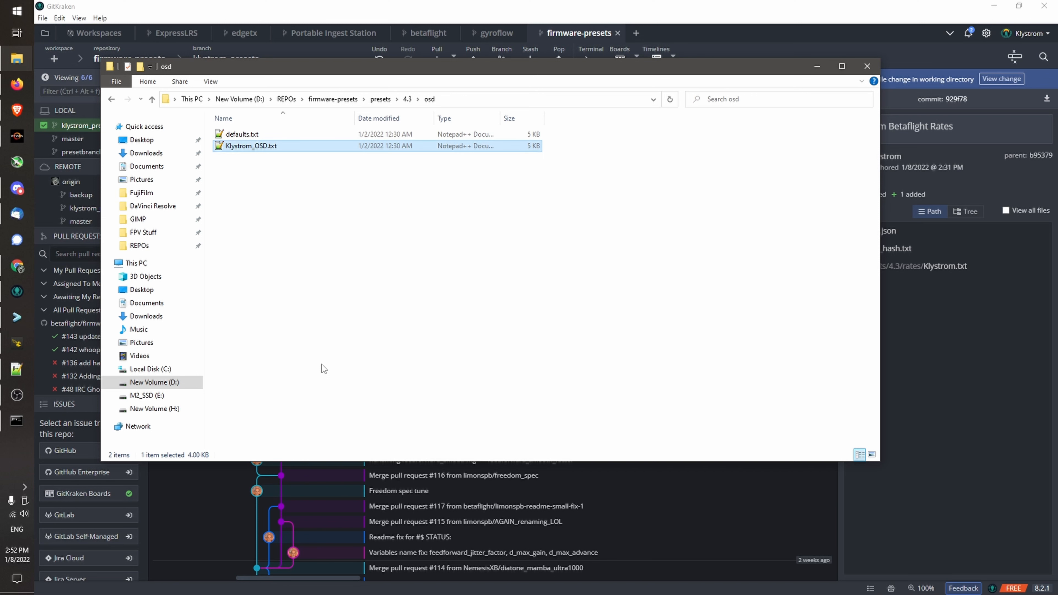
pyautogui.click(323, 365)
pyautogui.doubleClick(273, 146)
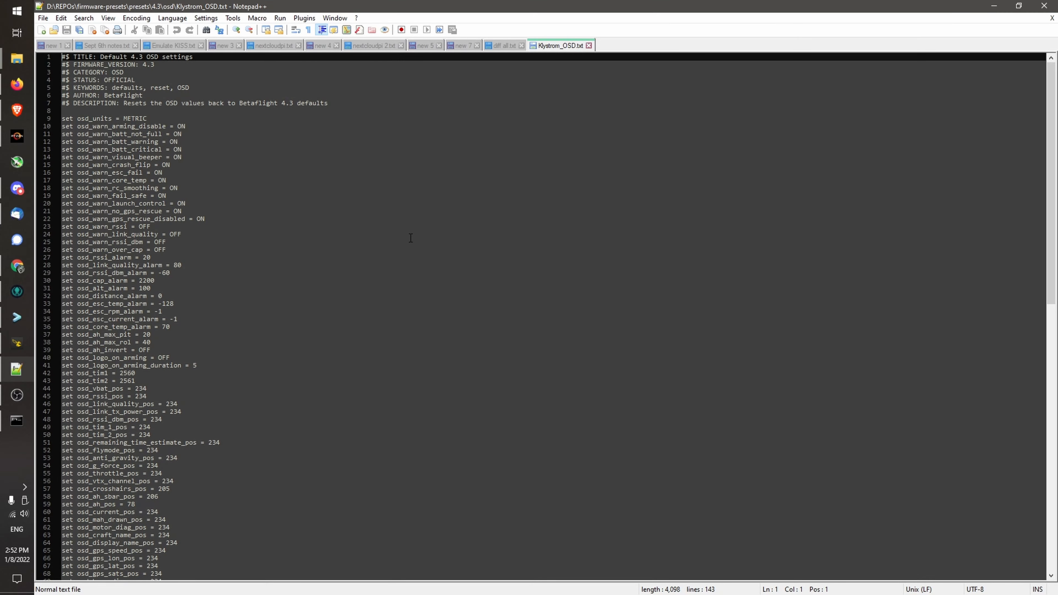
# Change the preset's TITLE line in Klystrom_OSD.txt to KlystromFPV OSD, removing the rest of the default title.
pyautogui.scroll(-20, 410, 237)
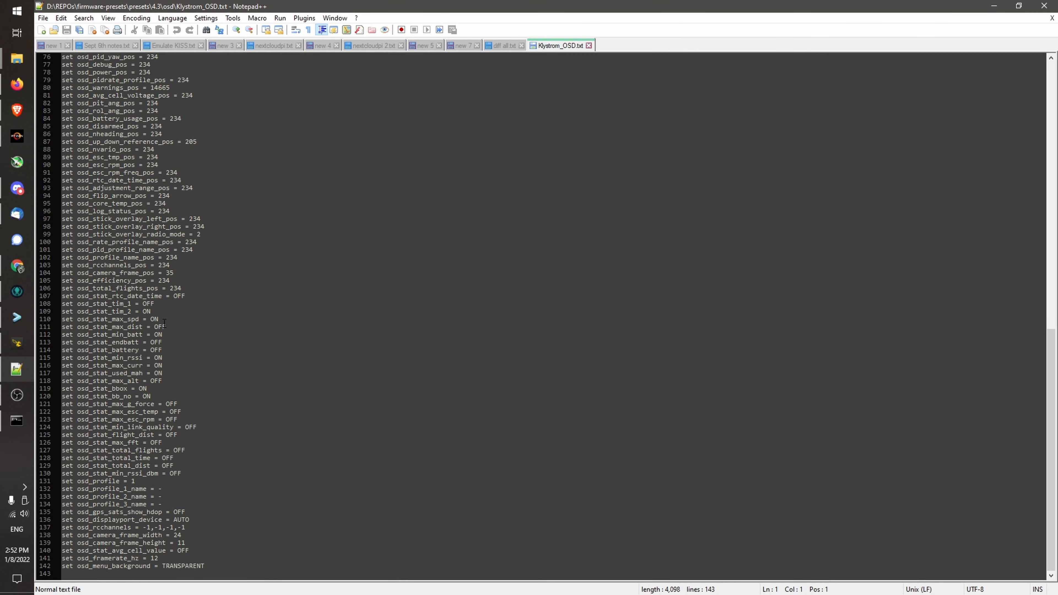
pyautogui.scroll(20, 225, 561)
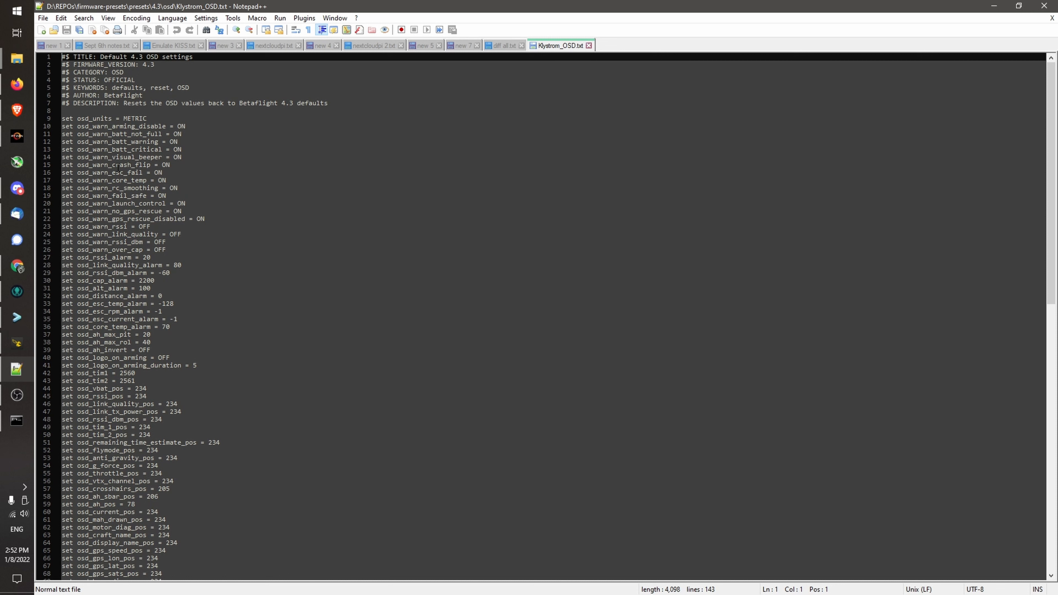
pyautogui.click(148, 64)
pyautogui.doubleClick(104, 57)
pyautogui.write('Klystrom')
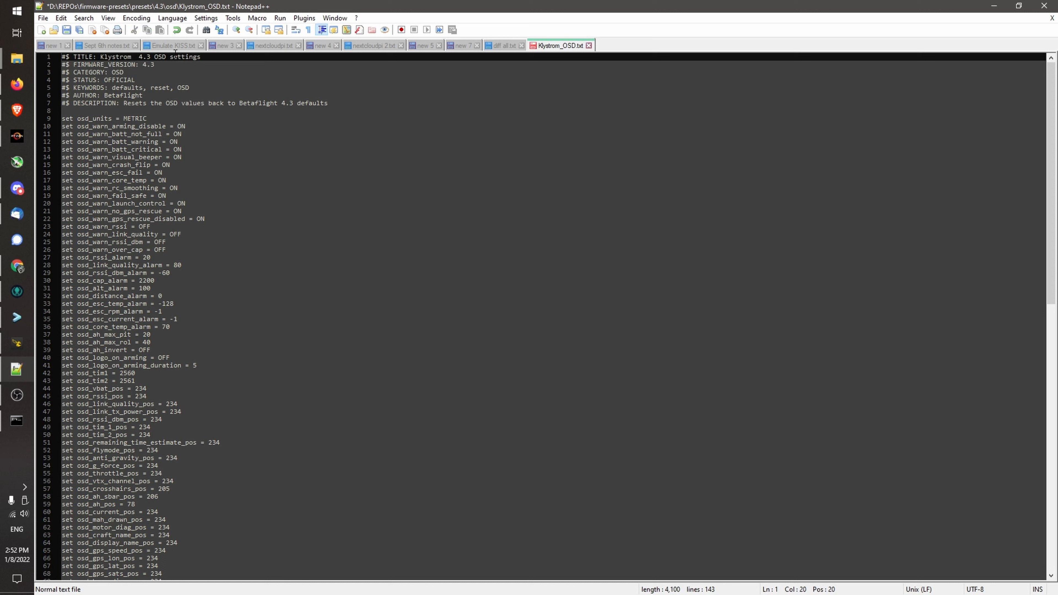
pyautogui.press('BackSpace')
pyautogui.write('FPV OSD')
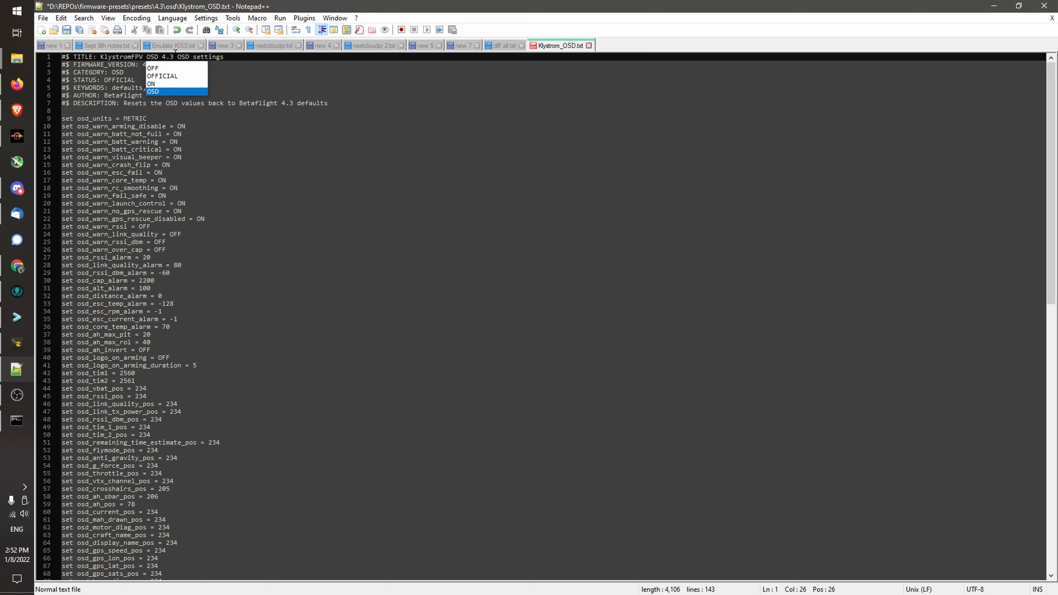
pyautogui.press('Delete')
pyautogui.press('Delete')
pyautogui.press('Delete')
pyautogui.press('Delete')
pyautogui.press('Delete')
pyautogui.press('Delete')
pyautogui.press('Delete')
pyautogui.press('Delete')
pyautogui.press('Delete')
pyautogui.press('Delete')
pyautogui.press('Delete')
pyautogui.press('Delete')
pyautogui.press('Delete')
pyautogui.press('Delete')
pyautogui.press('Delete')
pyautogui.press('Delete')
pyautogui.click(305, 94)
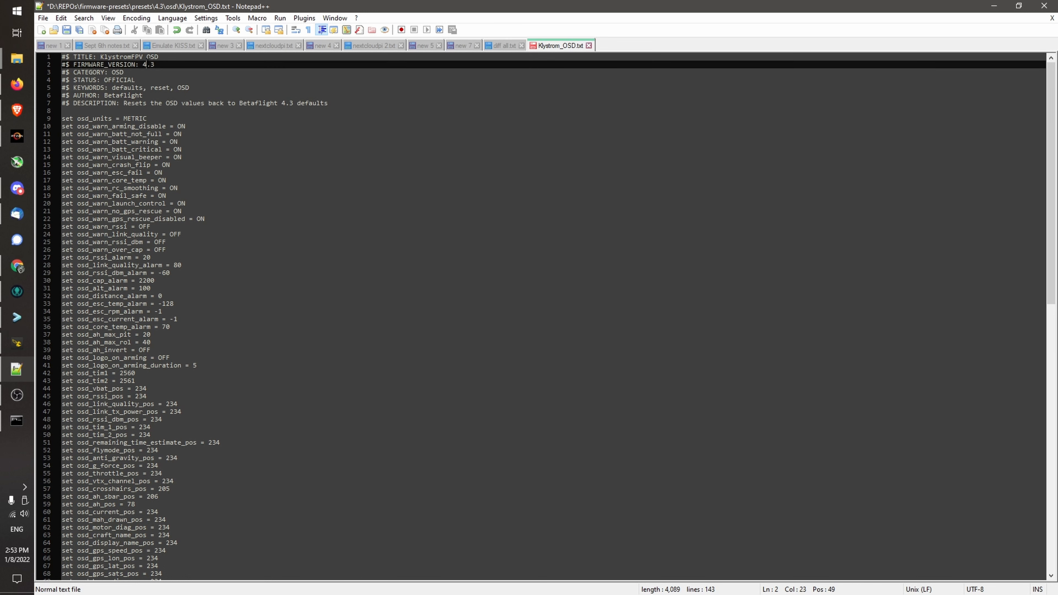
# Set the preset's STATUS line to COMMUNITY.
pyautogui.doubleClick(125, 80)
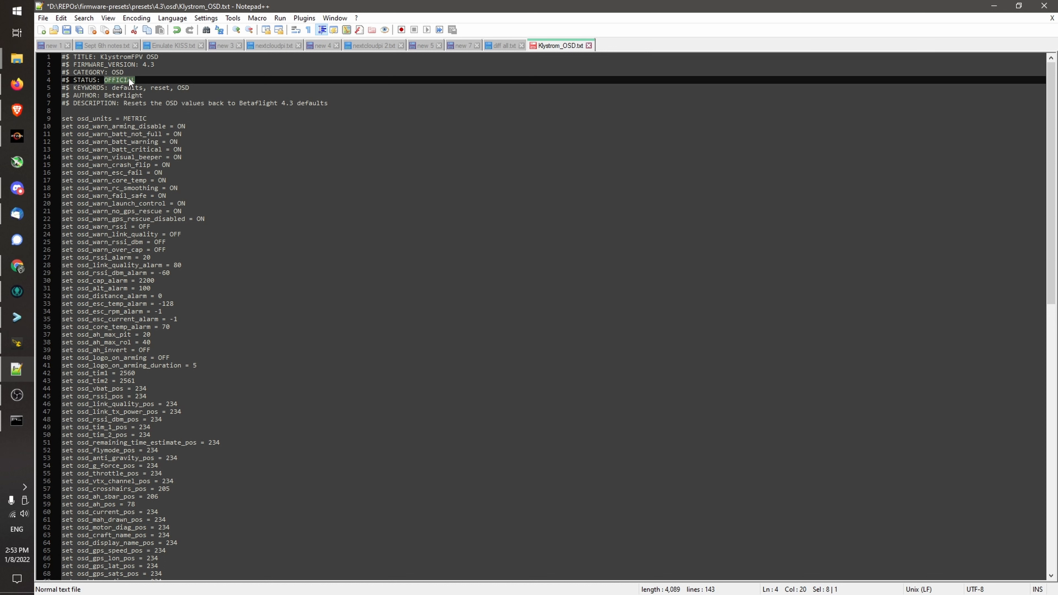
pyautogui.write('COMMUNITY')
pyautogui.click(182, 70)
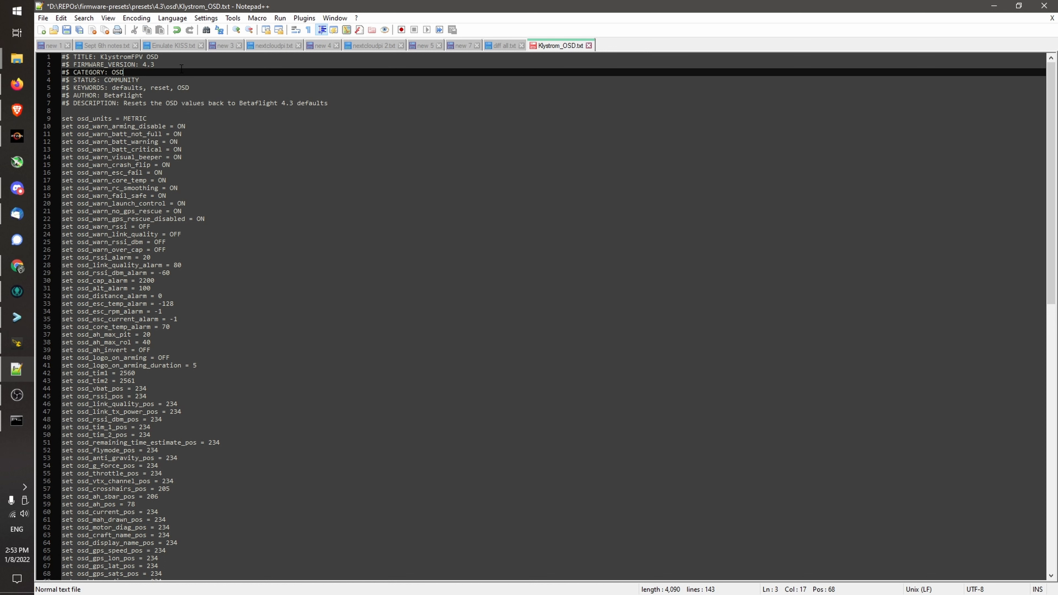
# Replace the default keywords on the KEYWORDS line so it reads klystrom, OSD, freestyle.
pyautogui.doubleClick(165, 89)
pyautogui.press('Delete')
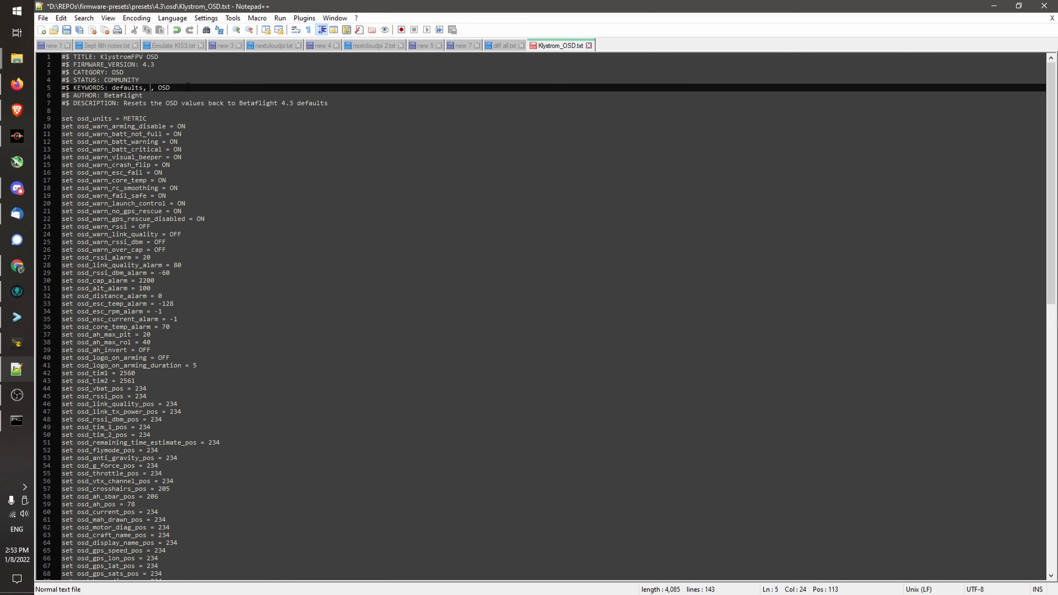
pyautogui.press('BackSpace')
pyautogui.press('BackSpace')
pyautogui.press('BackSpace')
pyautogui.press('BackSpace')
pyautogui.press('BackSpace')
pyautogui.press('BackSpace')
pyautogui.press('BackSpace')
pyautogui.press('BackSpace')
pyautogui.press('BackSpace')
pyautogui.write('klystrom')
pyautogui.press('Delete')
pyautogui.write('free')
pyautogui.write('syt')
pyautogui.press('BackSpace')
pyautogui.press('BackSpace')
pyautogui.write('tyl')
# Insert the word Freestyle before OSD in the TITLE line so it reads KlystromFPV Freestyle OSD.
pyautogui.click(143, 57)
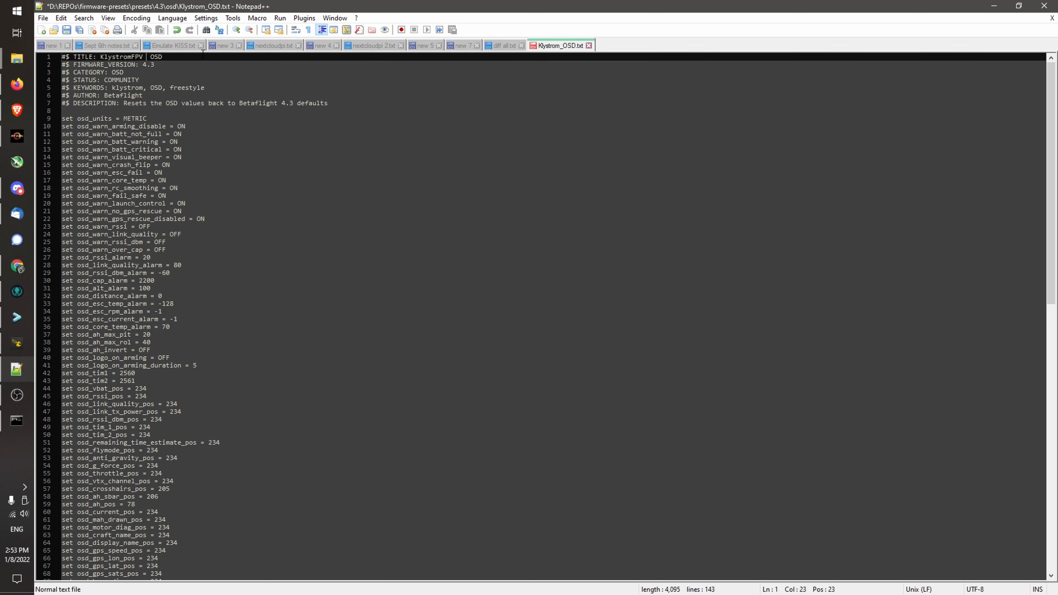
pyautogui.write('Freestyle')
pyautogui.click(144, 111)
# Replace the author name on the AUTHOR line with KlystromFPV.
pyautogui.click(114, 96)
pyautogui.doubleClick(114, 95)
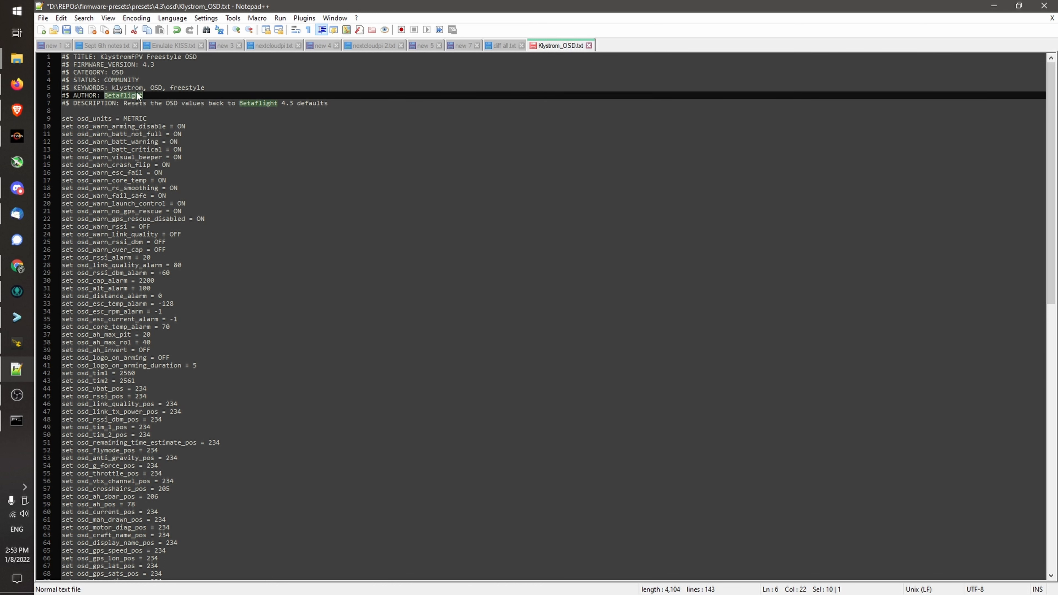
pyautogui.write('K')
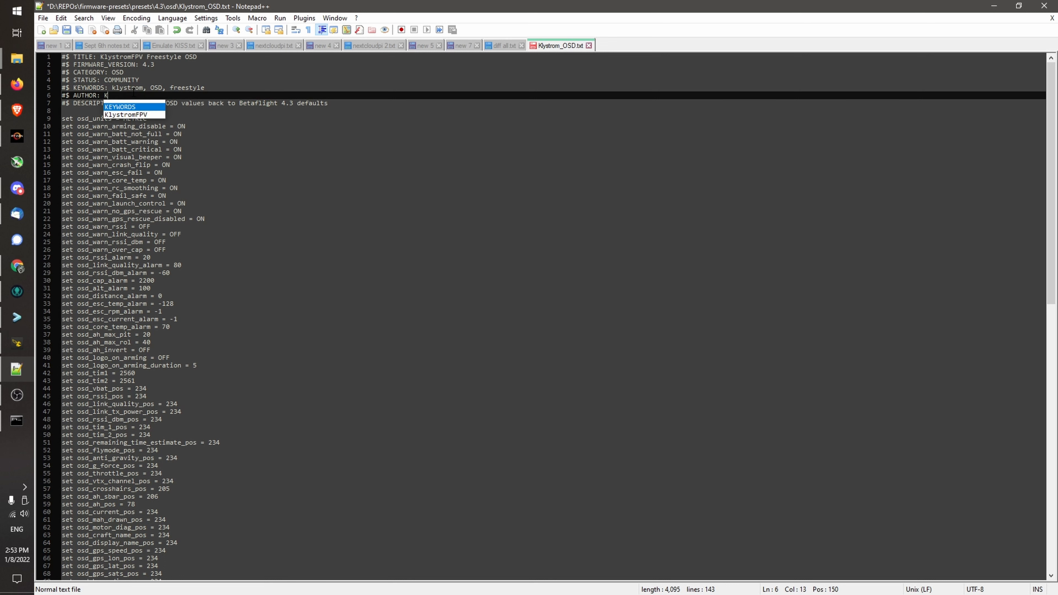
pyautogui.write('lystromFPV')
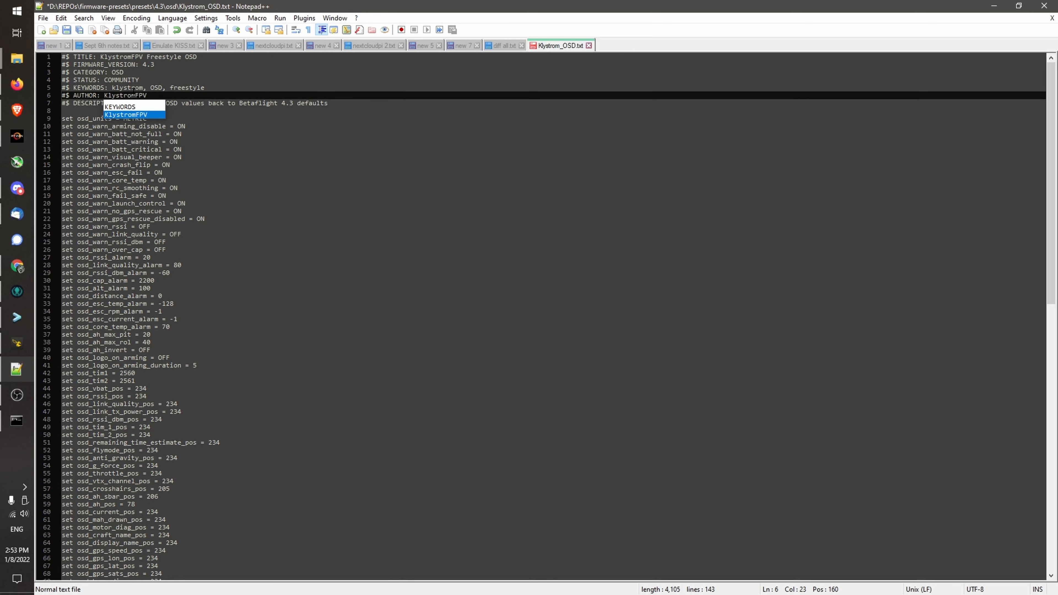
pyautogui.click(194, 81)
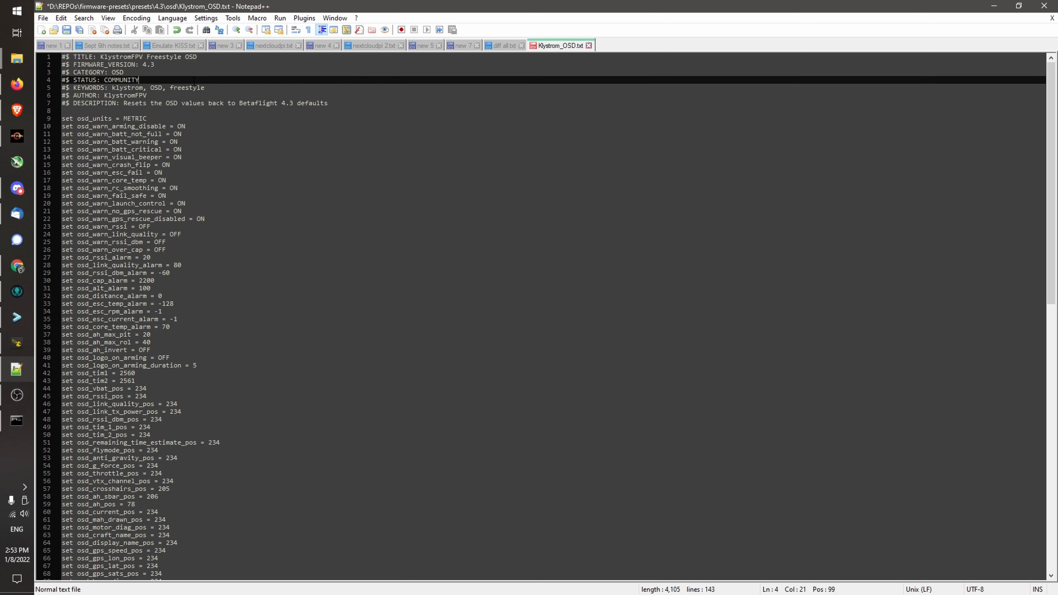
# Replace the DESCRIPTION text with Freestyle OSD and save the preset file.
pyautogui.click(270, 97)
pyautogui.moveTo(125, 104); pyautogui.dragTo(334, 106)
pyautogui.write('Fr')
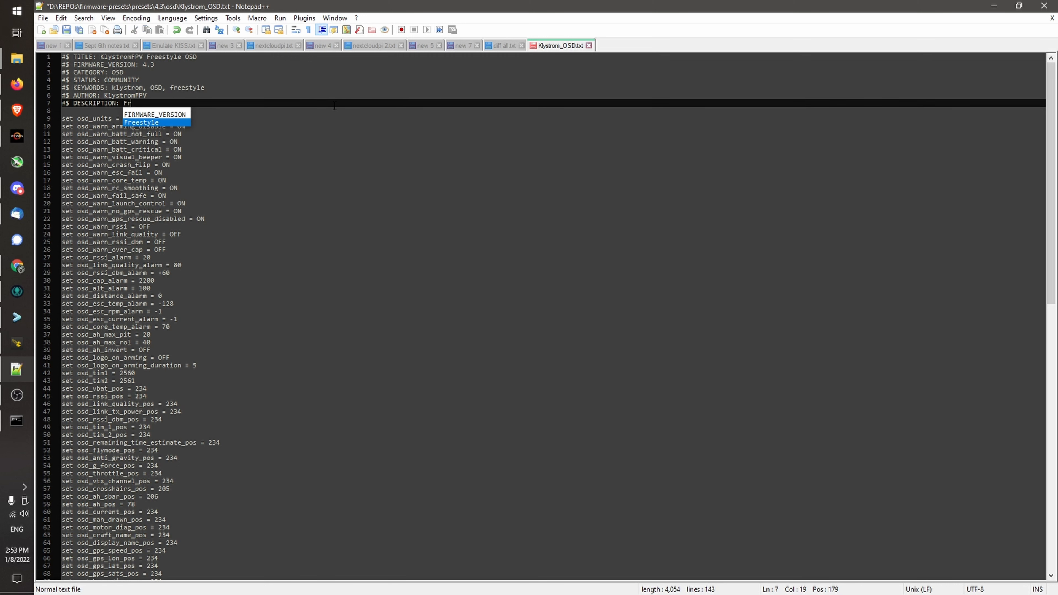
pyautogui.write('eestyle OS')
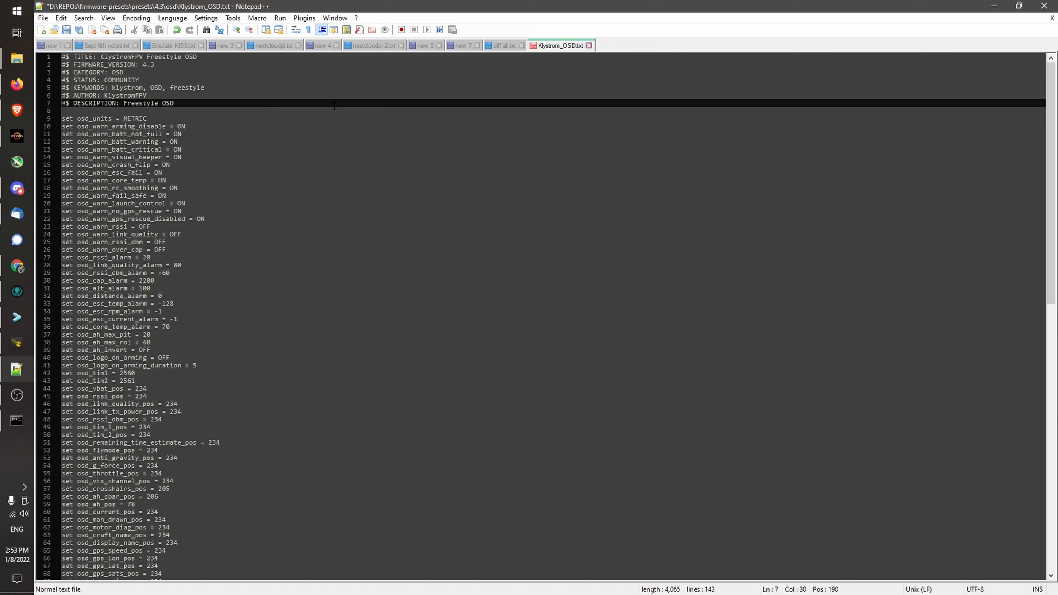
pyautogui.click(304, 157)
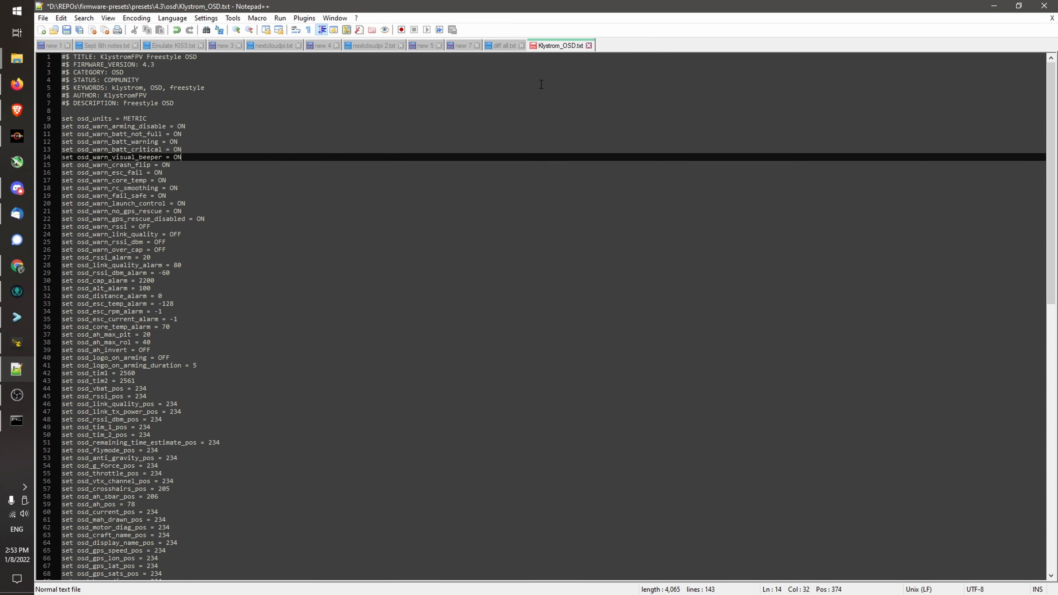
pyautogui.click(525, 195)
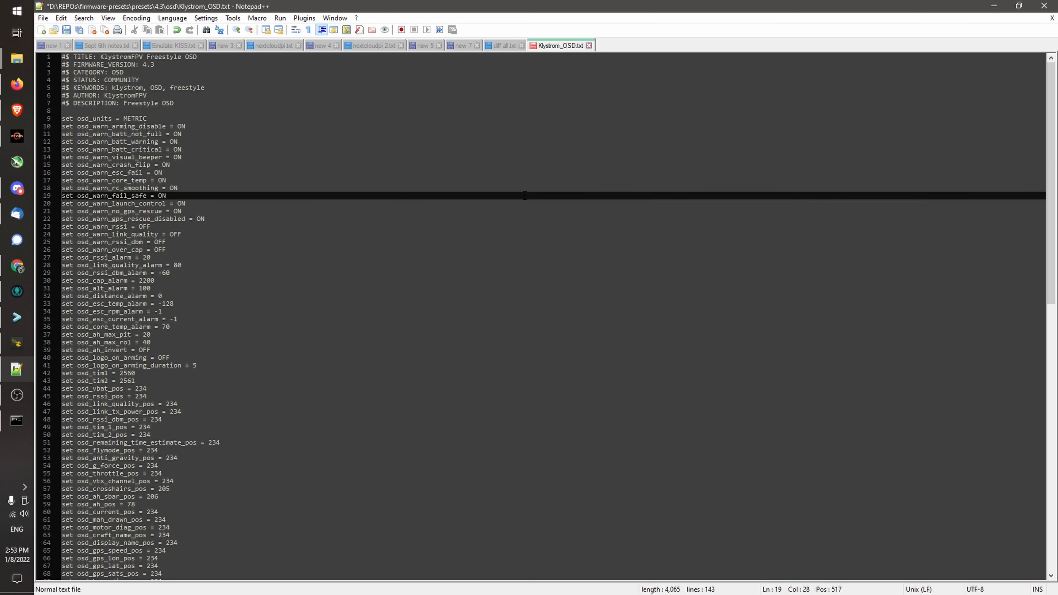
pyautogui.hotkey('ctrl', 's')
pyautogui.click(581, 202)
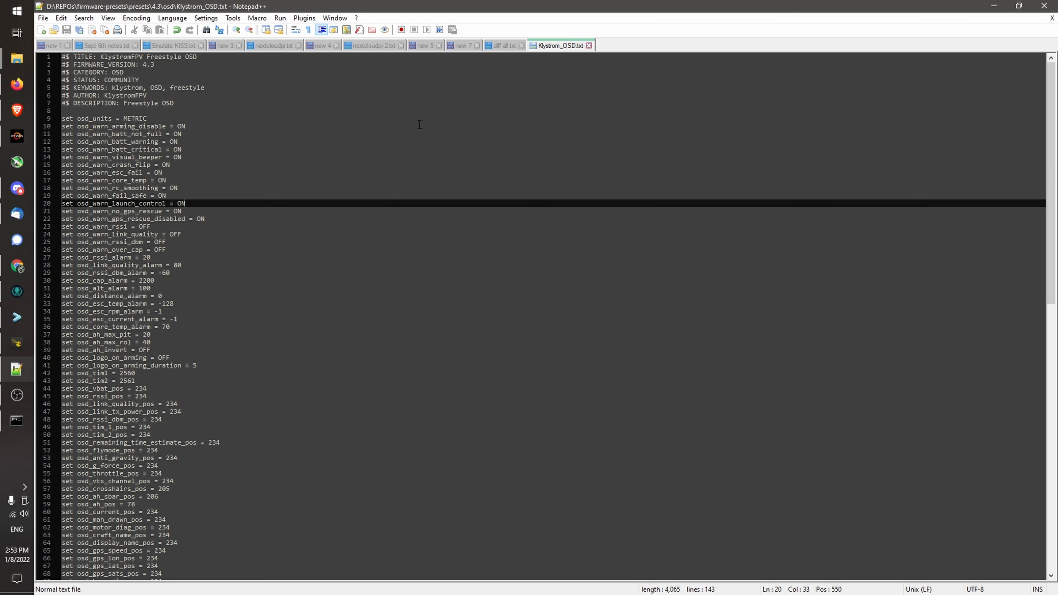
# In diff all.txt, copy the block of OSD settings from osd_warn_batt_not_full through osd_stat_min_rssi.
pyautogui.click(503, 45)
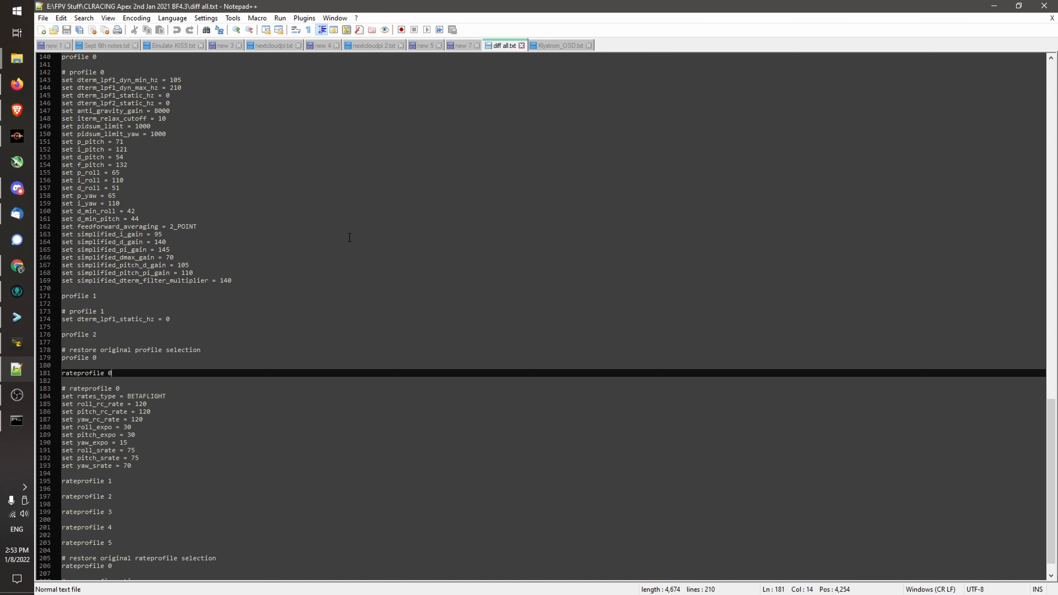
pyautogui.scroll(-1, 528, 231)
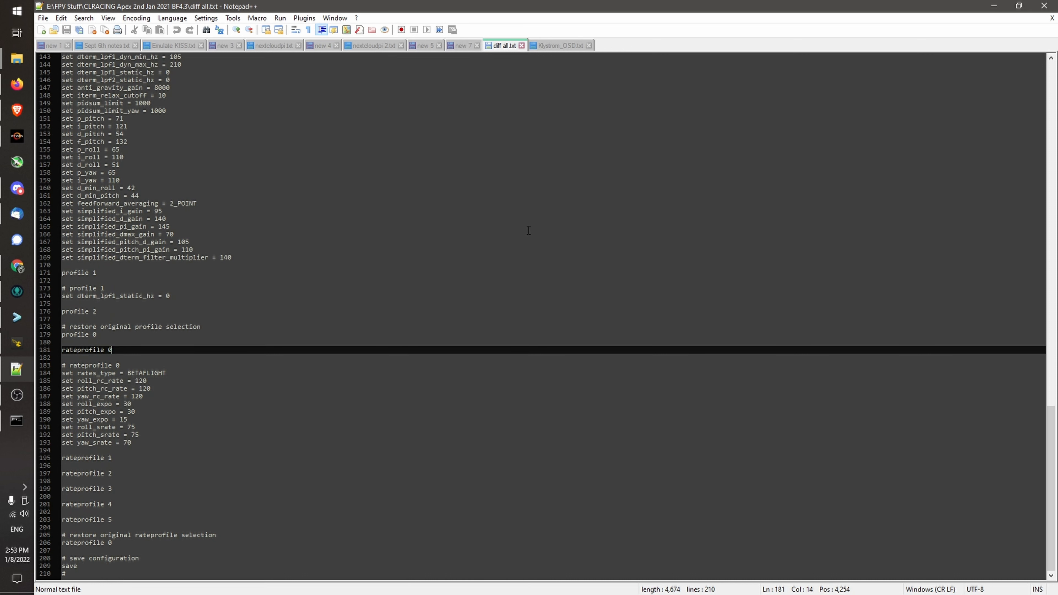
pyautogui.scroll(20, 430, 257)
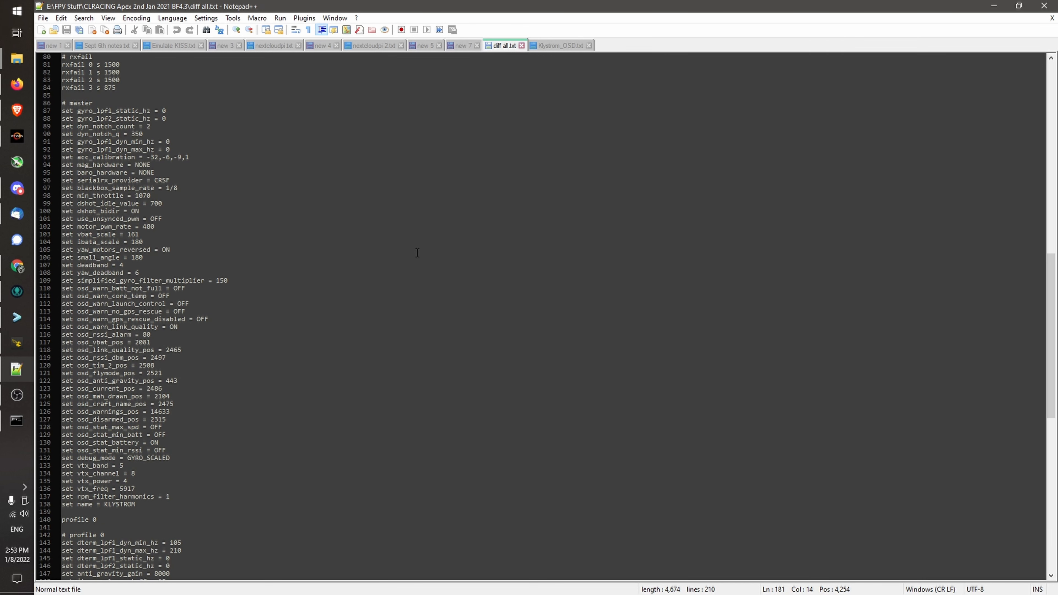
pyautogui.scroll(-1, 417, 253)
pyautogui.scroll(-1, 221, 258)
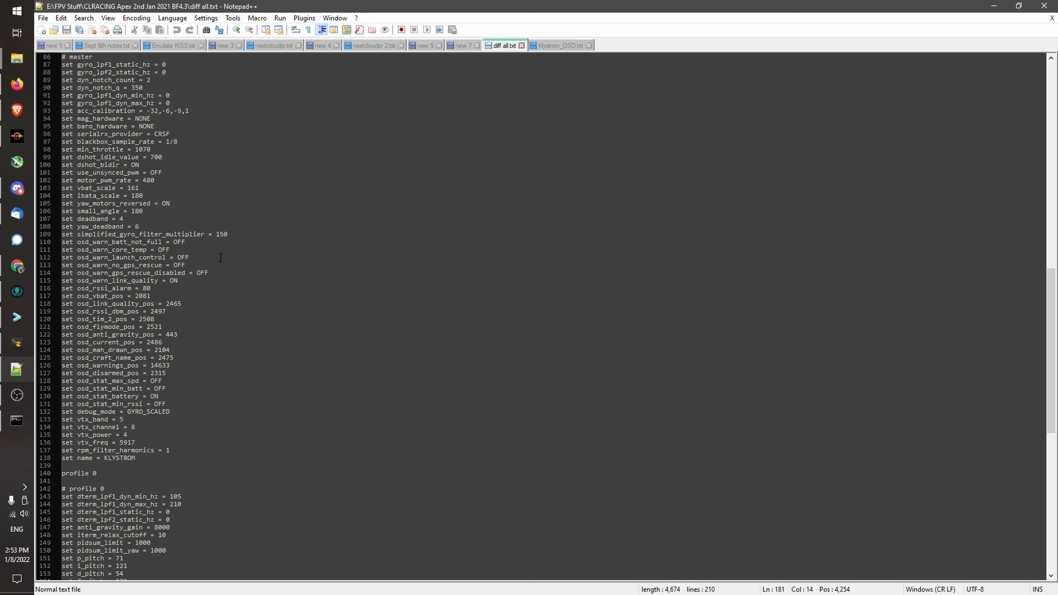
pyautogui.doubleClick(93, 242)
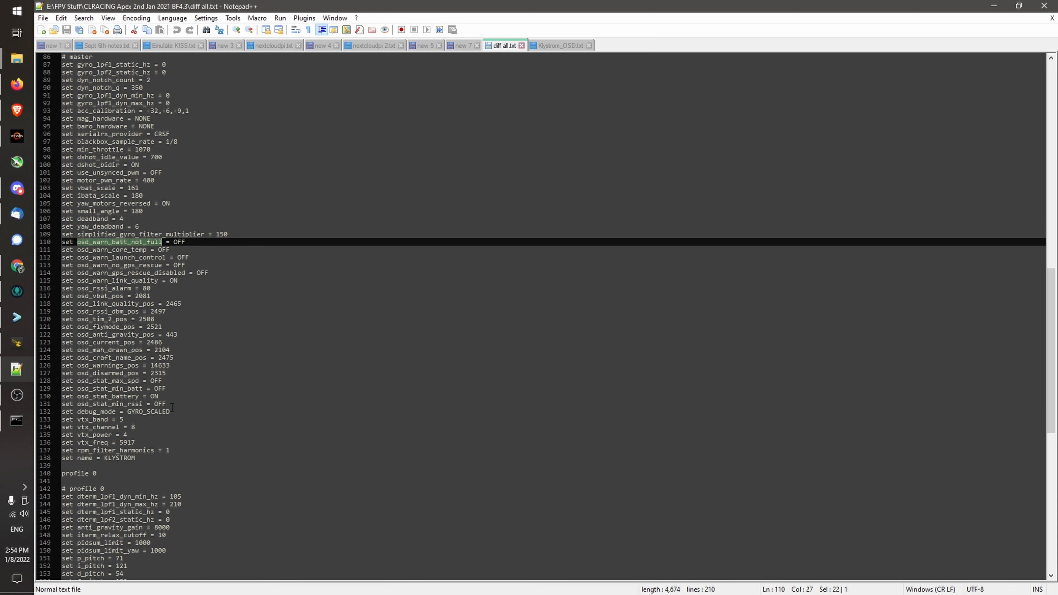
pyautogui.moveTo(172, 408); pyautogui.dragTo(62, 242)
pyautogui.hotkey('ctrl', 'c')
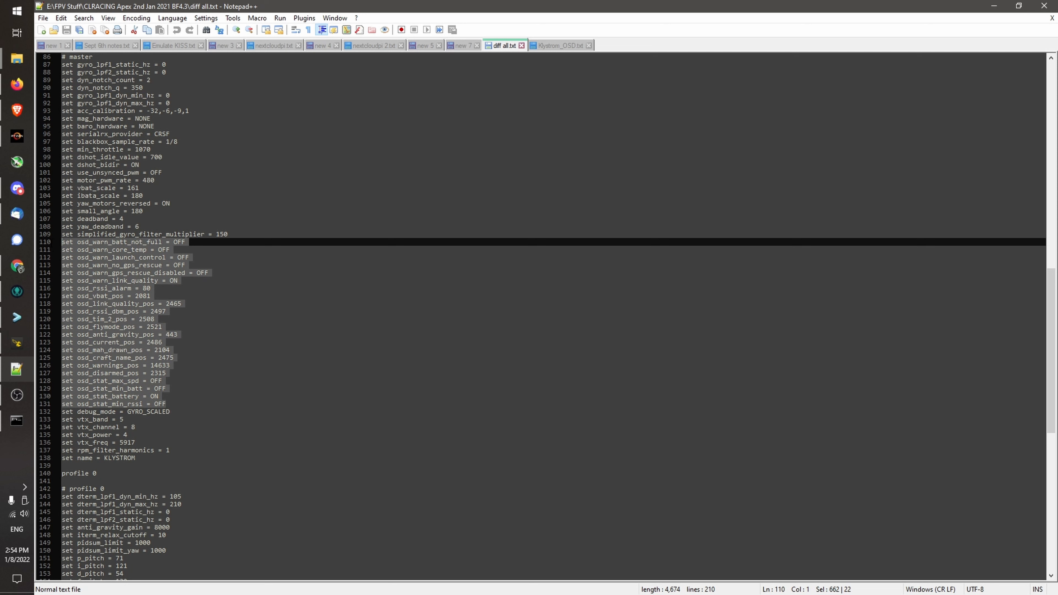
# Replace all default set lines below the header of Klystrom_OSD.txt with the copied OSD settings and save the file.
pyautogui.hotkey('ctrl', 'Tab')
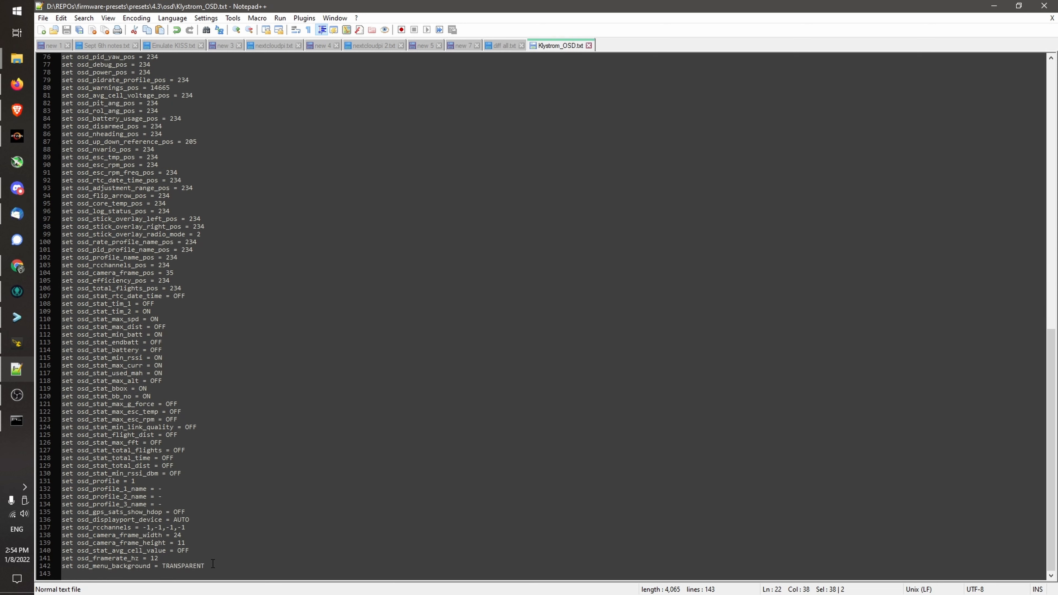
pyautogui.moveTo(211, 566); pyautogui.dragTo(55, 121)
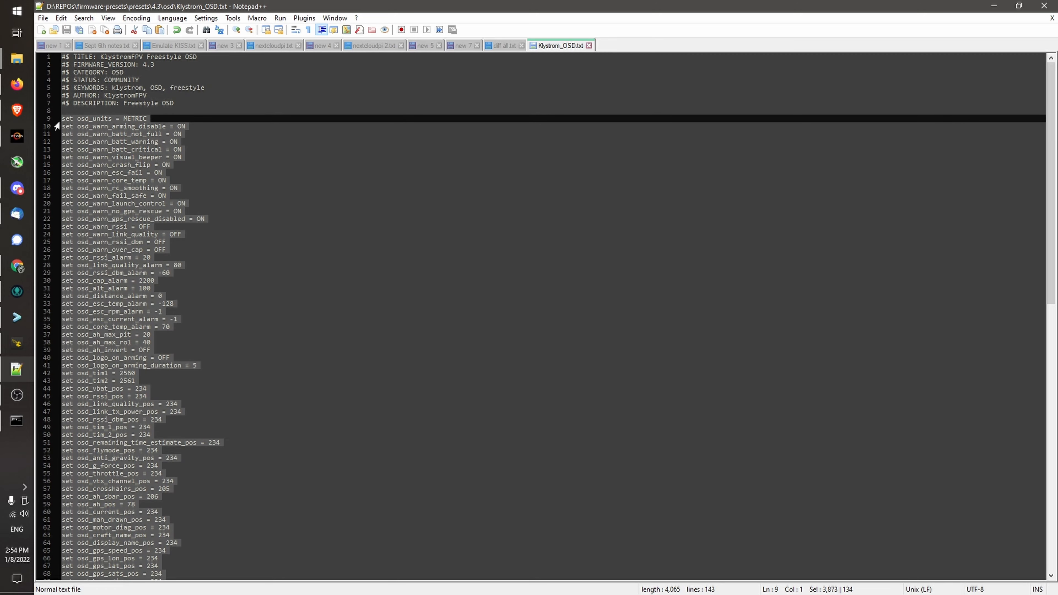
pyautogui.hotkey('ctrl', 'v')
pyautogui.click(361, 179)
pyautogui.hotkey('ctrl', 's')
pyautogui.click(288, 219)
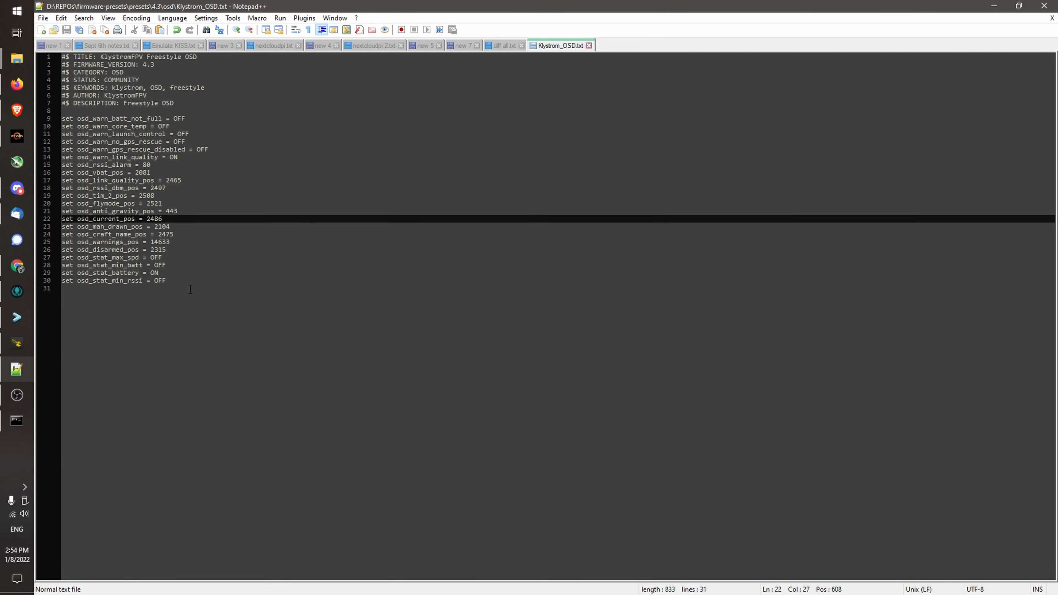
# Switch to GitKraken to show the uncommitted changes, and rerun node indexer/indexer.js in the Command Prompt window.
pyautogui.click(16, 291)
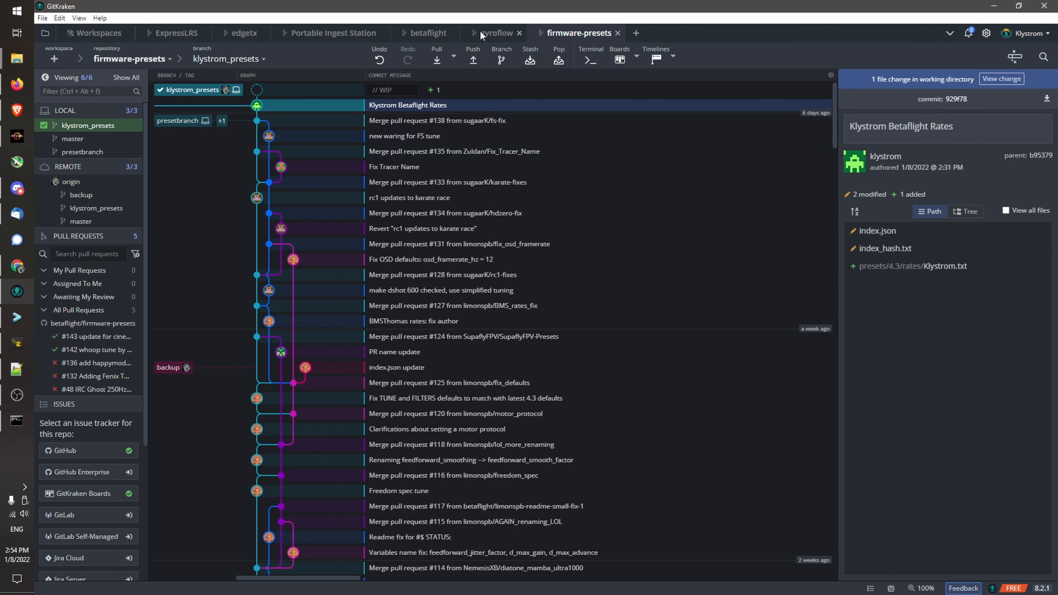
pyautogui.click(324, 95)
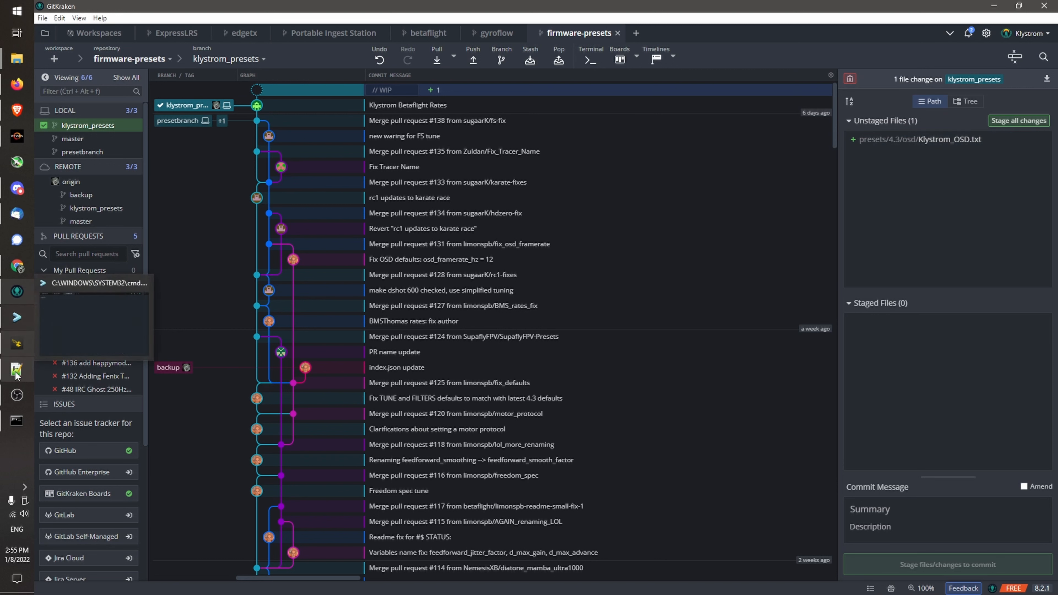
pyautogui.click(16, 421)
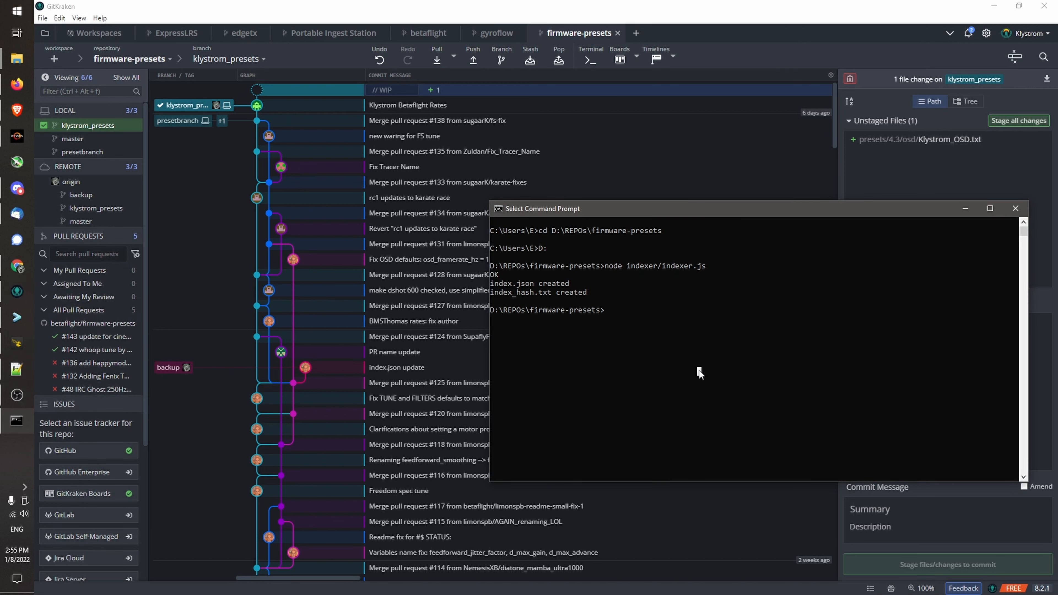
pyautogui.press('Up')
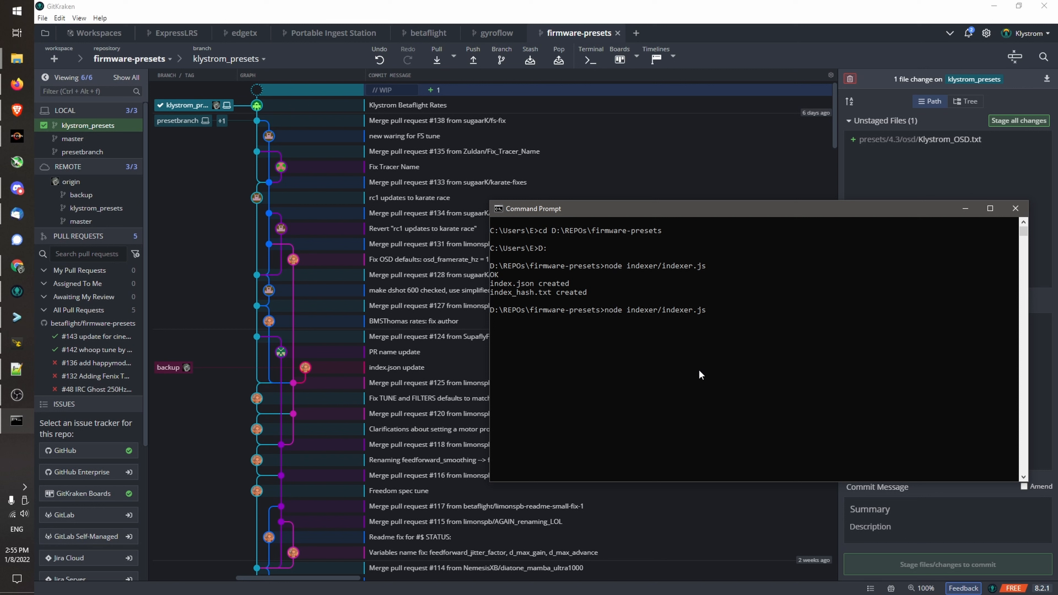
pyautogui.press('Return')
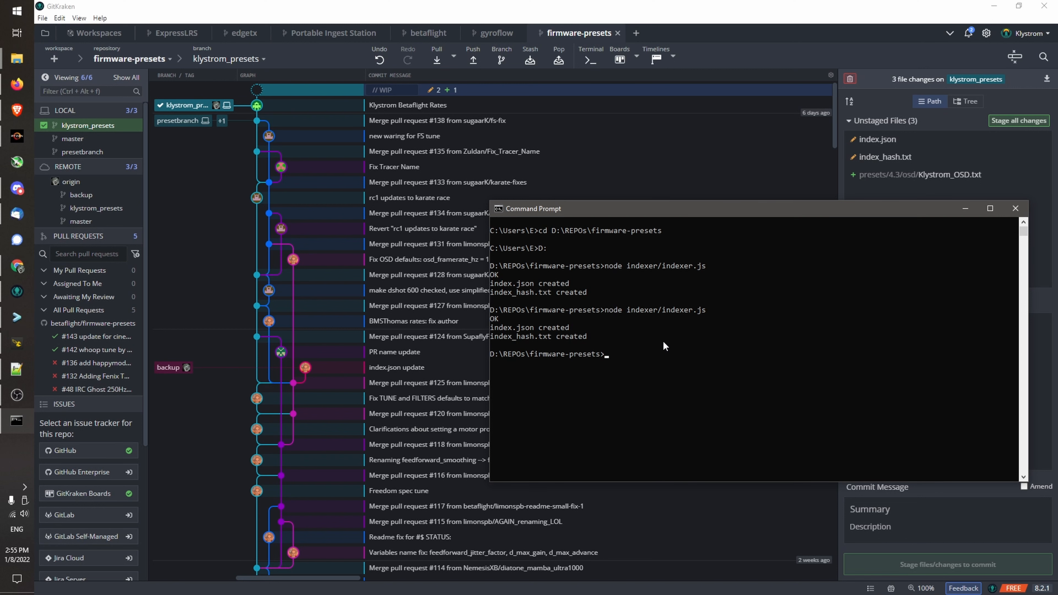
pyautogui.click(968, 220)
pyautogui.click(966, 209)
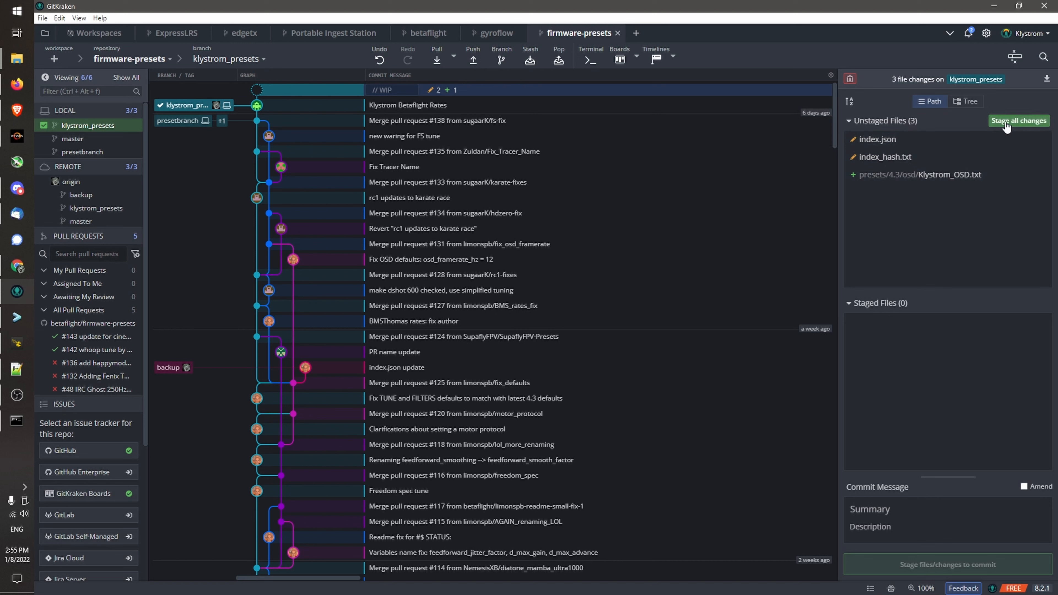
# Stage all changed files, commit them with the summary Klystrom Freestyle OSD, and push the klystrom_presets branch to origin.
pyautogui.click(1017, 121)
pyautogui.click(919, 508)
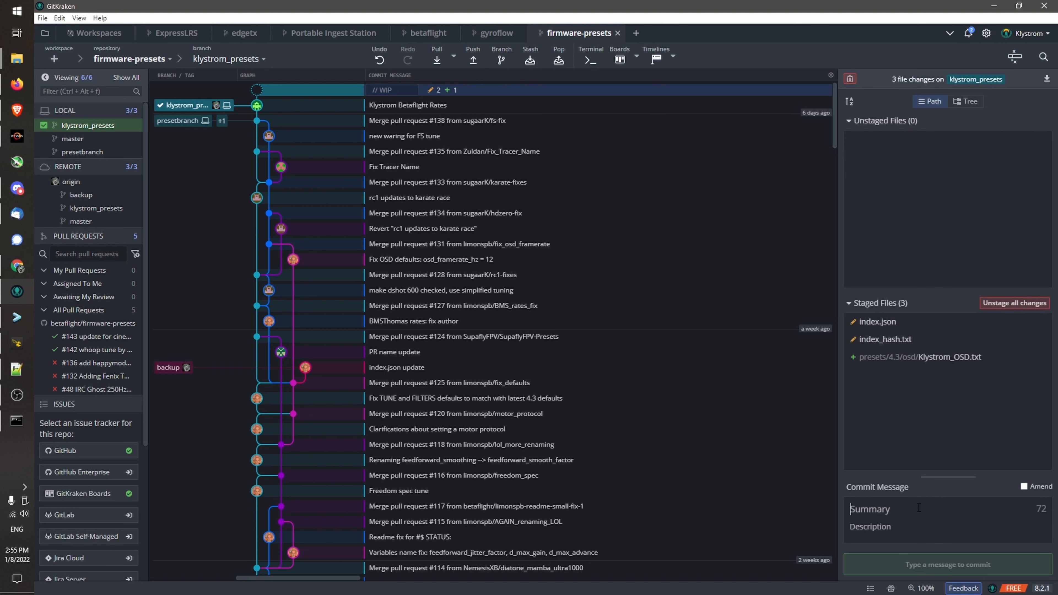
pyautogui.write('Klystrom OSD')
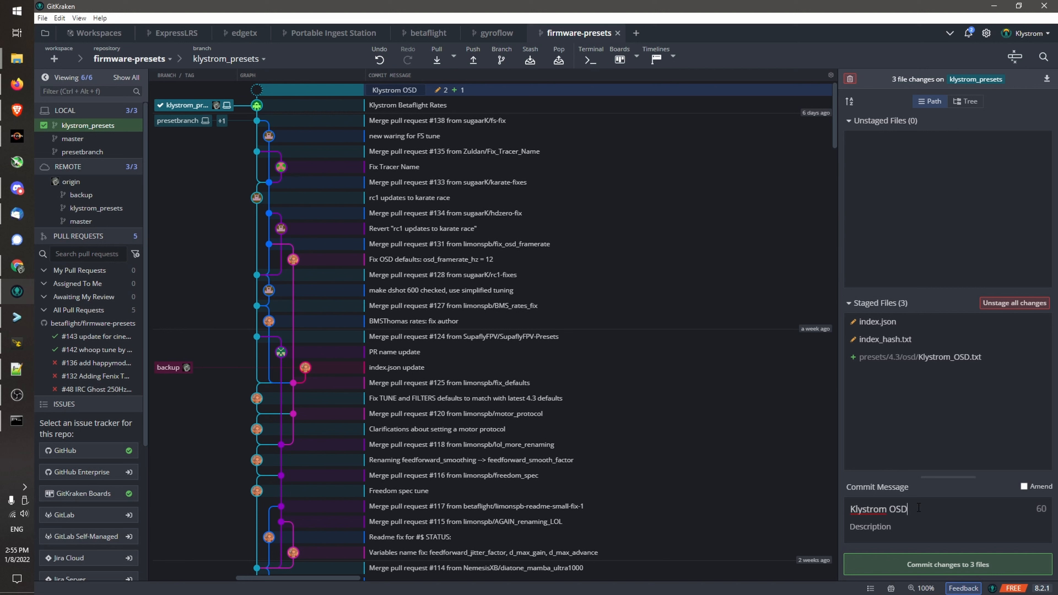
pyautogui.press('BackSpace')
pyautogui.press('BackSpace')
pyautogui.press('BackSpace')
pyautogui.write('Freestyle OSD')
pyautogui.click(948, 564)
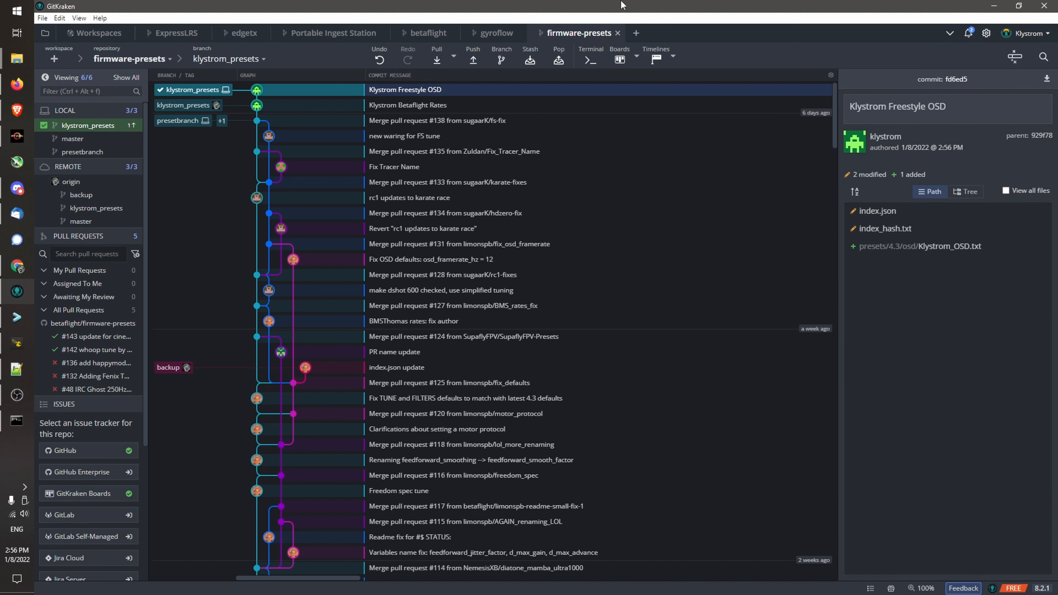
pyautogui.click(472, 60)
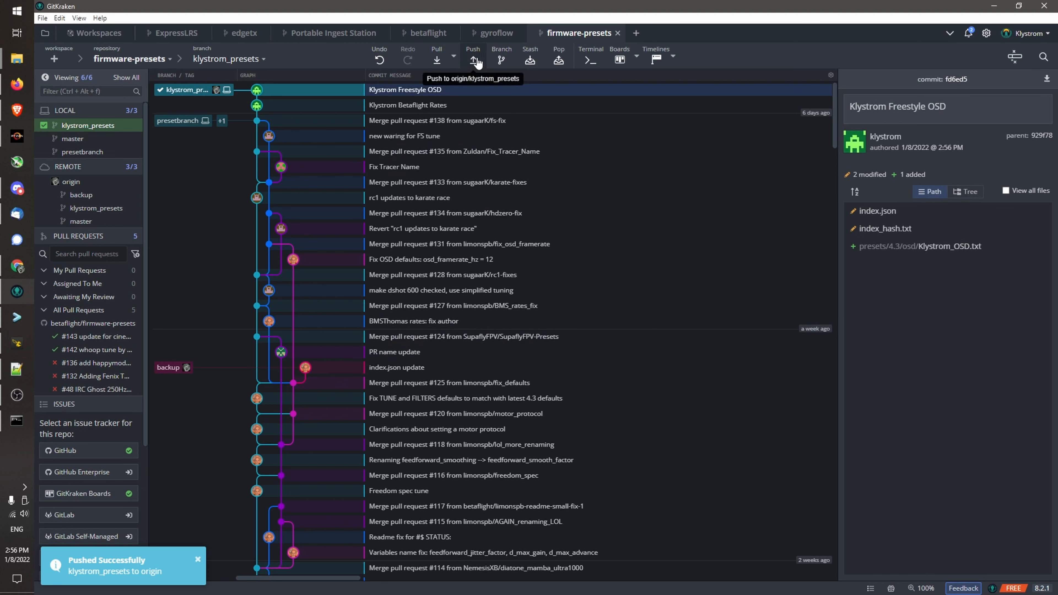
# Switch to the Brave browser and compare the fork's master branch with klystrom_presets on GitHub to check the pushed commit.
pyautogui.click(16, 110)
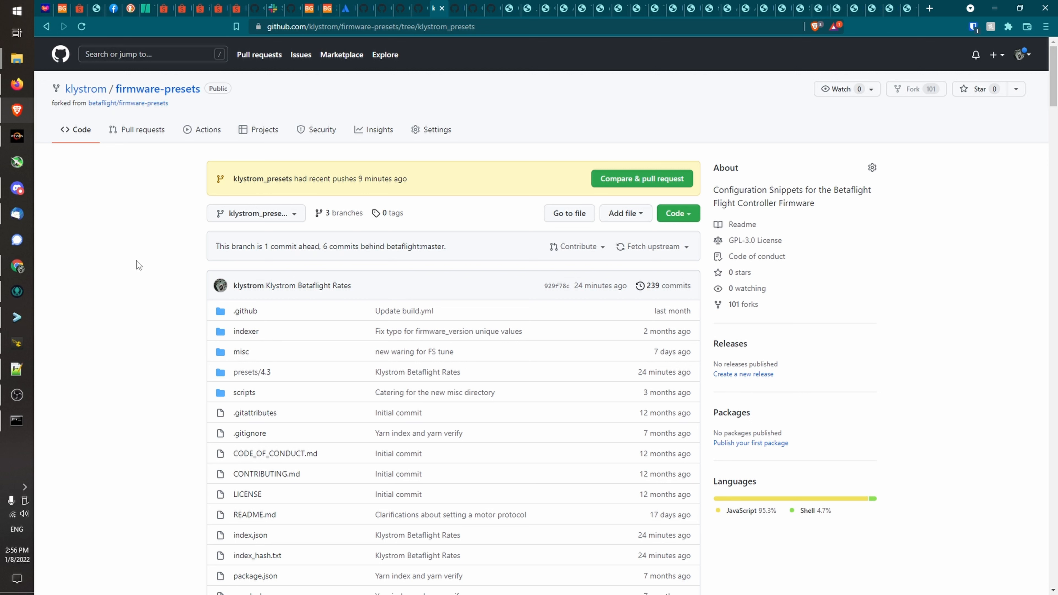
pyautogui.click(261, 214)
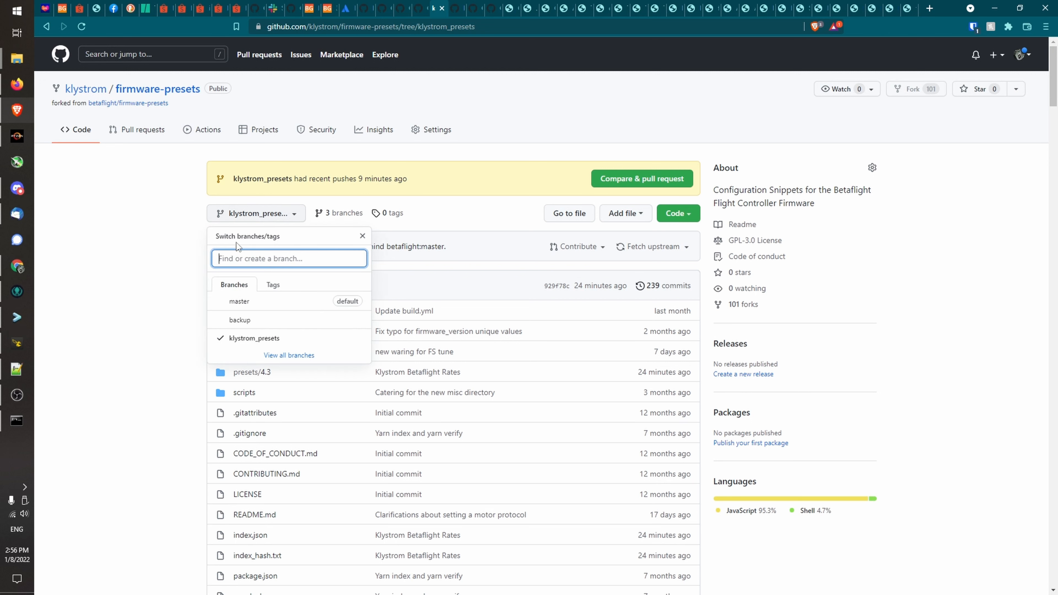
pyautogui.click(258, 220)
pyautogui.click(258, 220)
pyautogui.click(249, 301)
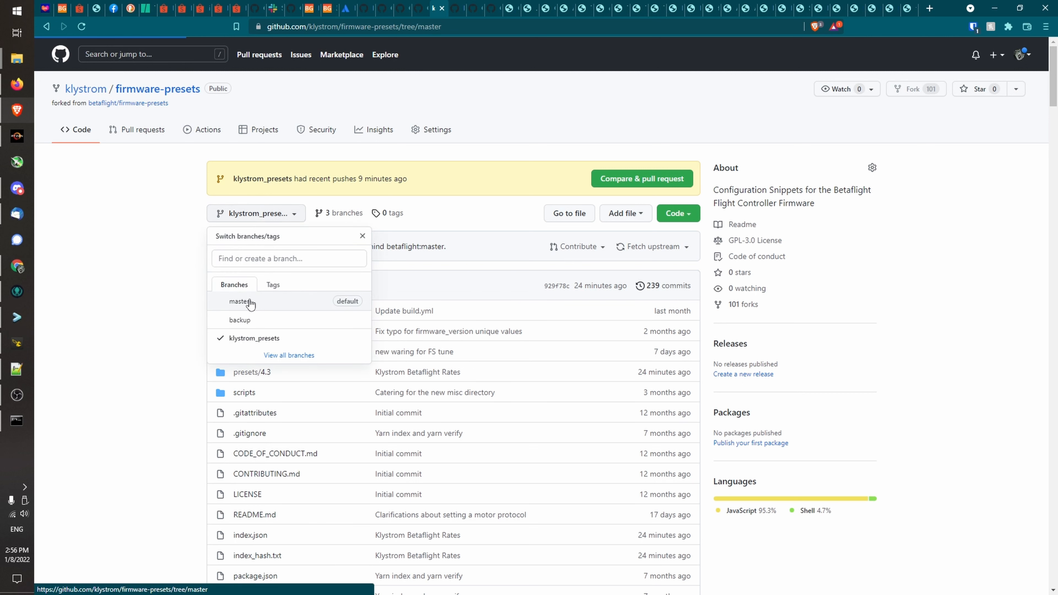
pyautogui.click(249, 220)
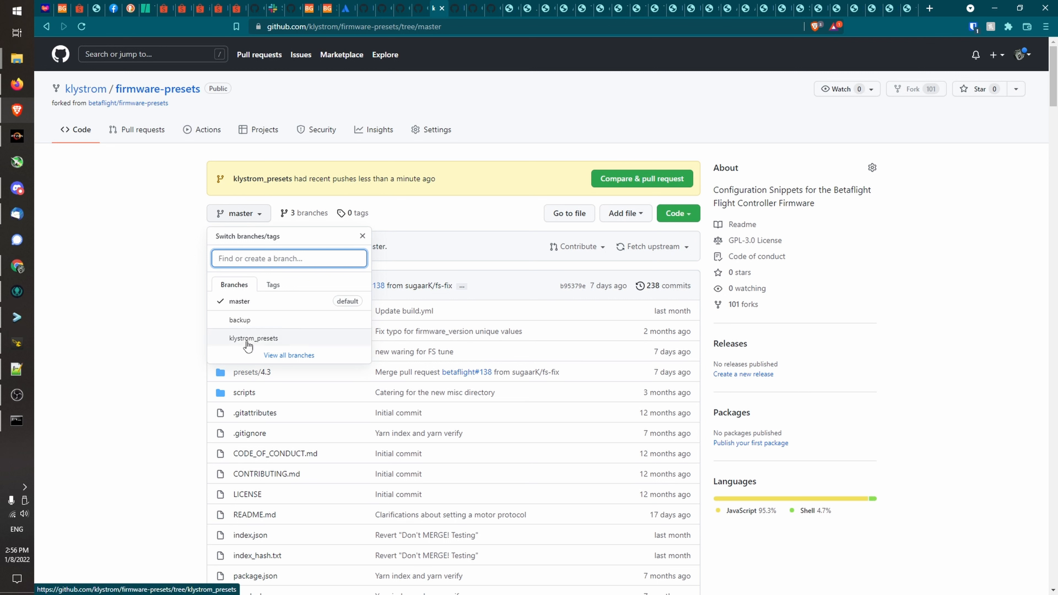
pyautogui.click(266, 339)
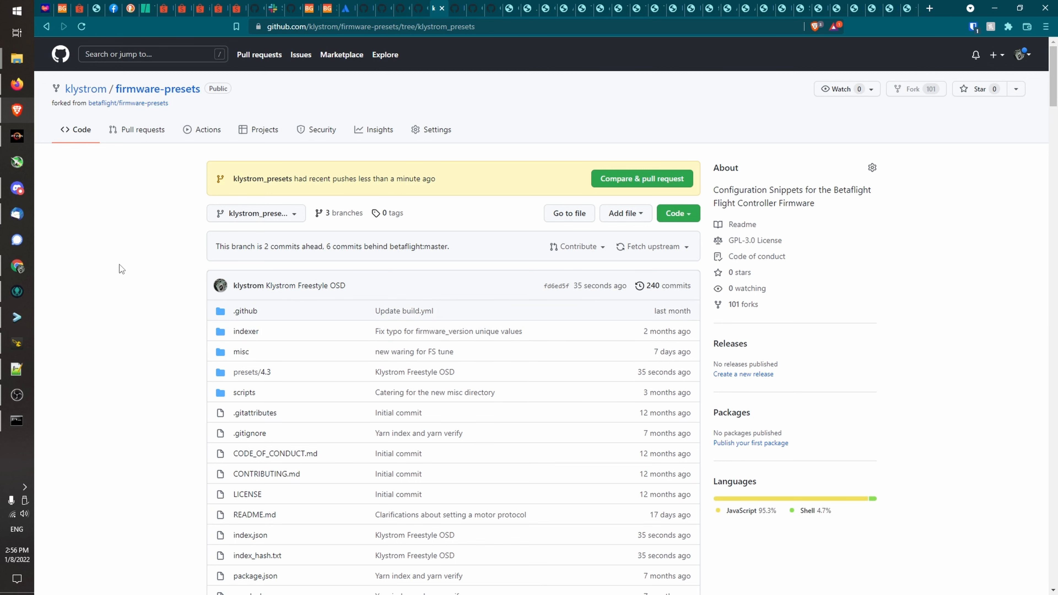
pyautogui.scroll(-4, 139, 283)
pyautogui.scroll(4, 140, 283)
# Switch to Betaflight Configurator and add a new preset source named Klystrom FPV Presets.
pyautogui.click(17, 343)
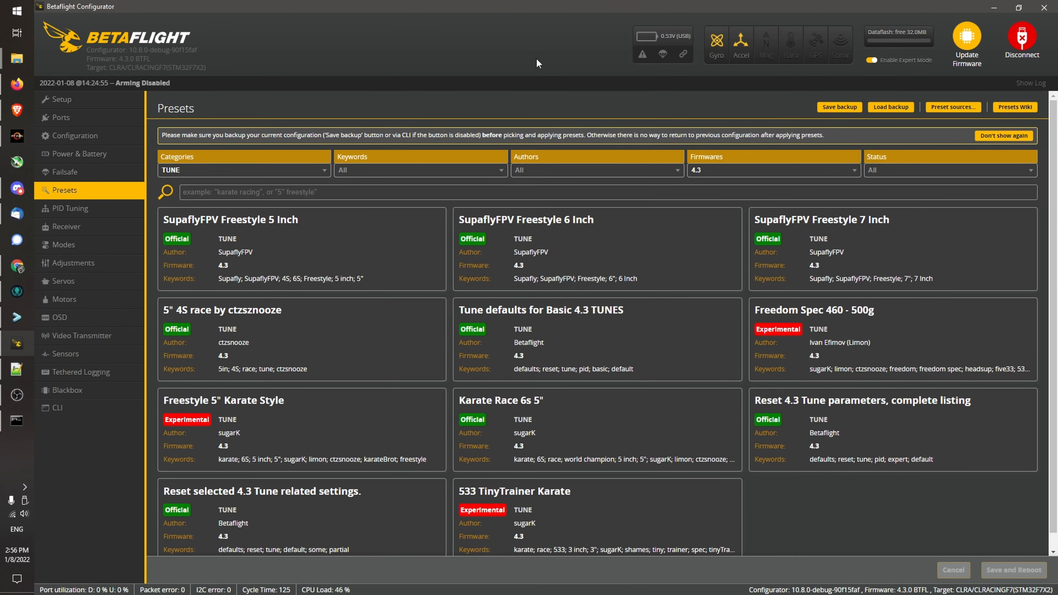
pyautogui.click(946, 107)
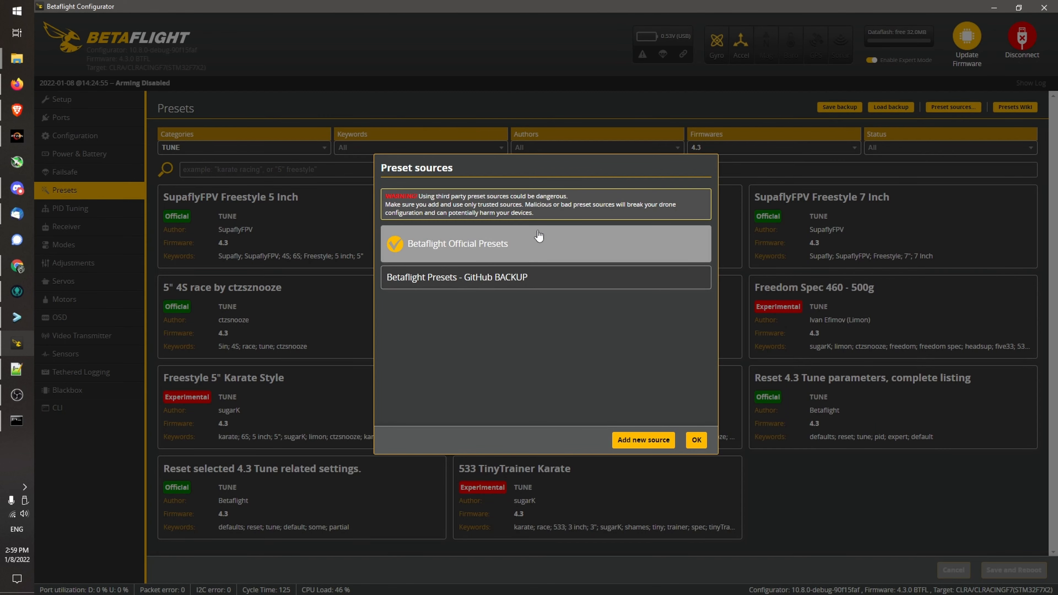
pyautogui.click(650, 441)
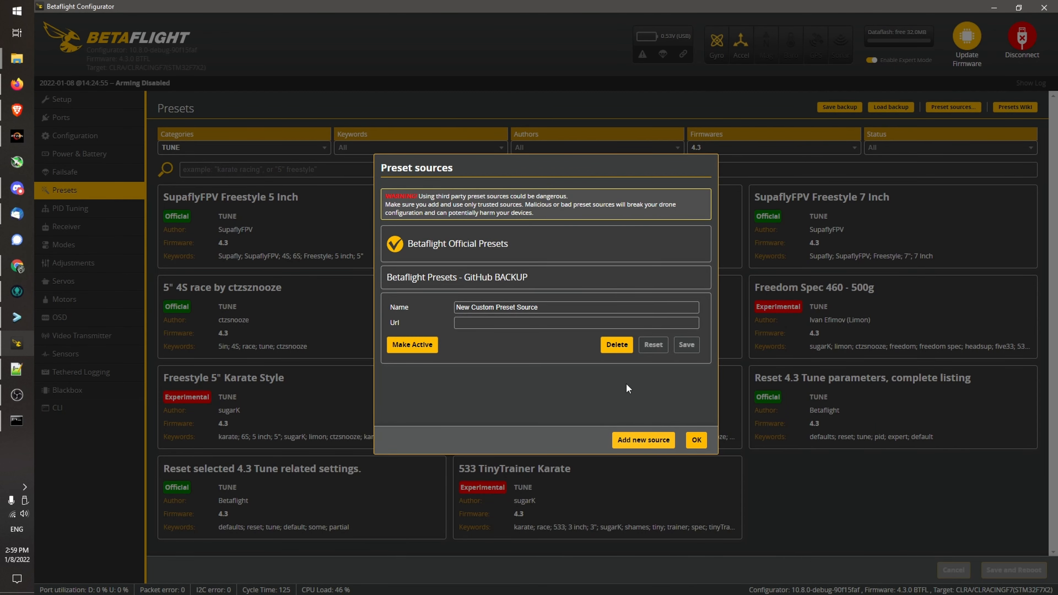
pyautogui.write('Klystomr')
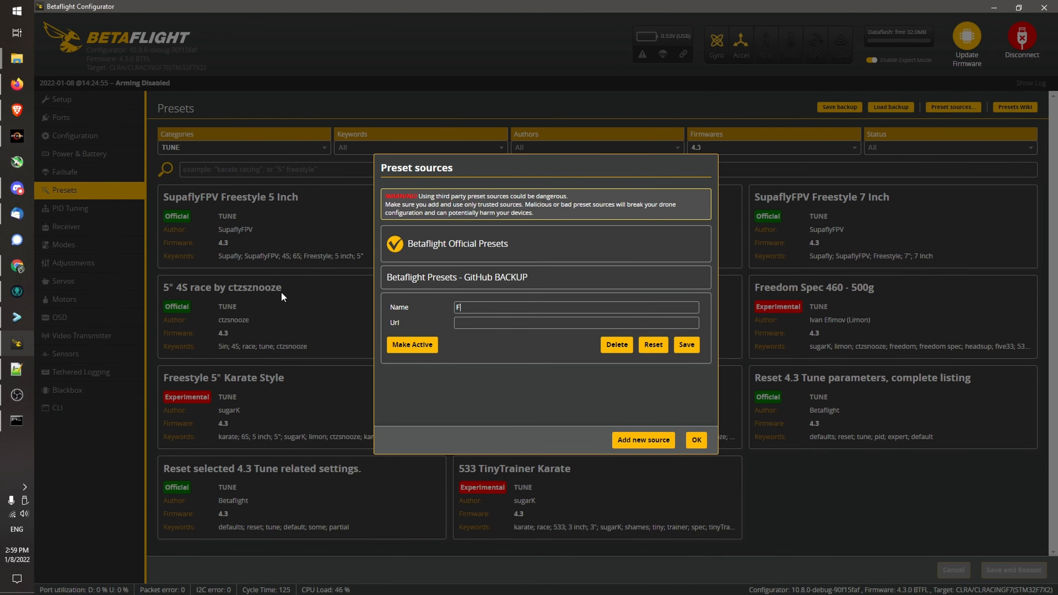
pyautogui.press('BackSpace')
pyautogui.press('BackSpace')
pyautogui.press('BackSpace')
pyautogui.write('rom FPV Presets')
# Copy the fork's address, github.com/klystrom/firmware-presets, from the Brave browser and paste it as the new preset source's URL in Betaflight Configurator.
pyautogui.click(16, 110)
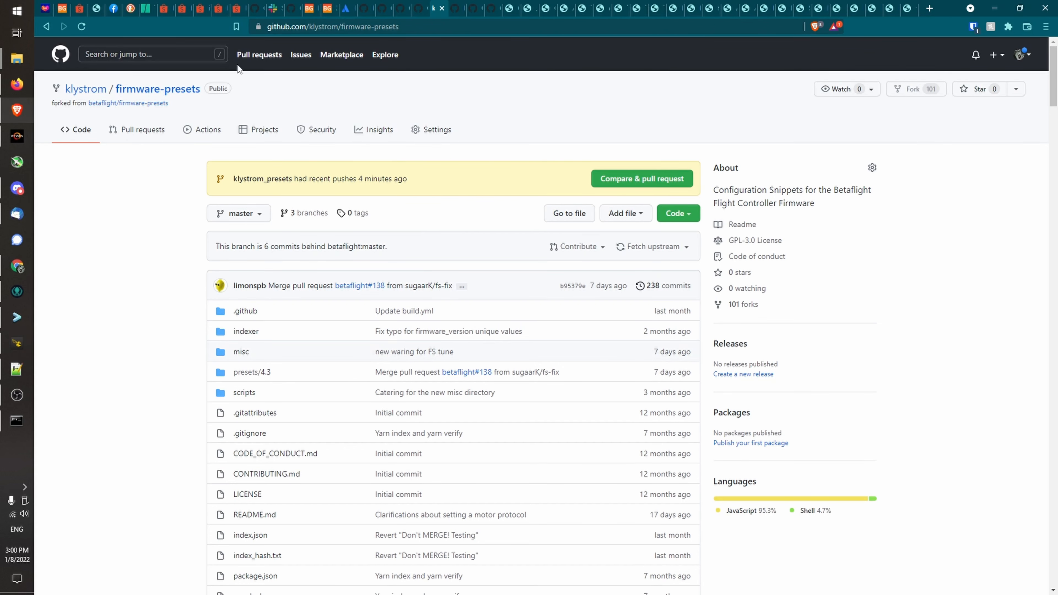
pyautogui.click(175, 90)
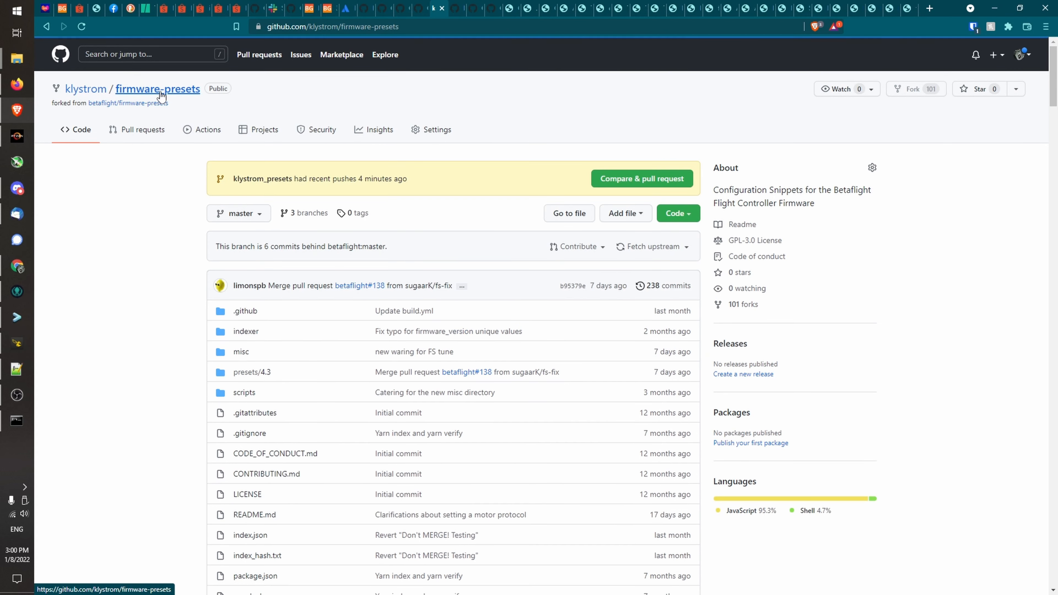
pyautogui.moveTo(399, 26); pyautogui.dragTo(253, 40)
pyautogui.hotkey('ctrl', 'c')
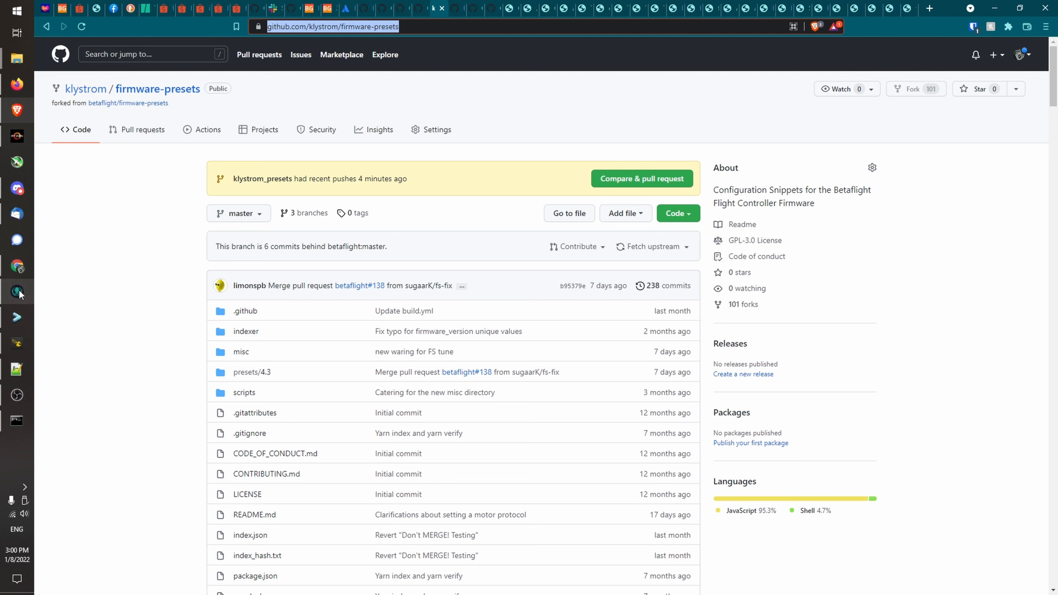
pyautogui.click(17, 343)
pyautogui.click(487, 324)
pyautogui.hotkey('ctrl', 'v')
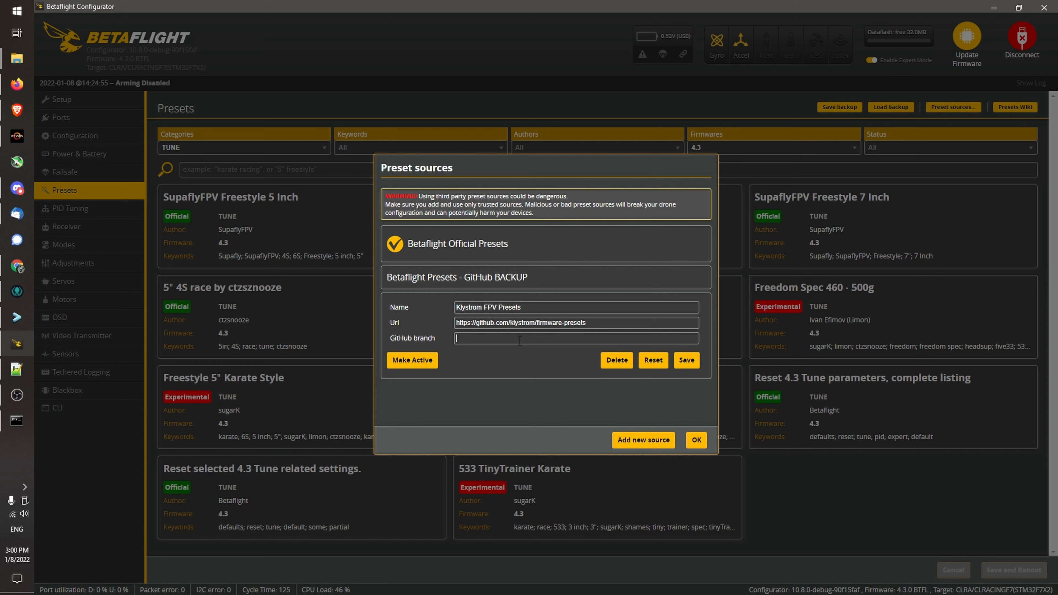
# Check the branch name in GitKraken, set the source's GitHub branch to klystrom_presets in Betaflight Configurator, and save it as the active source.
pyautogui.click(33, 292)
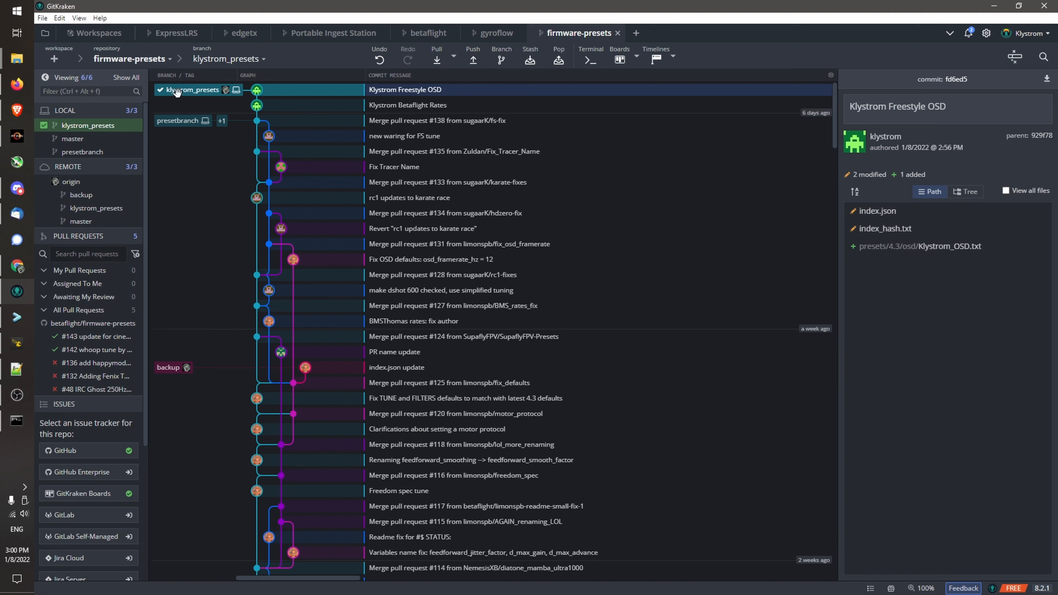
pyautogui.click(16, 343)
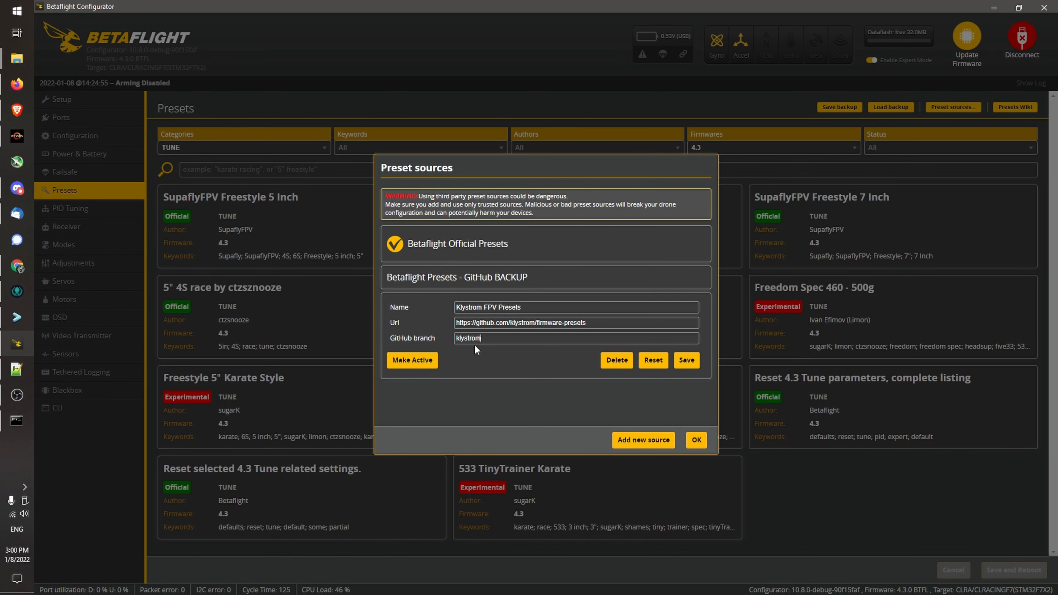
pyautogui.write('sets')
pyautogui.click(678, 360)
pyautogui.click(432, 359)
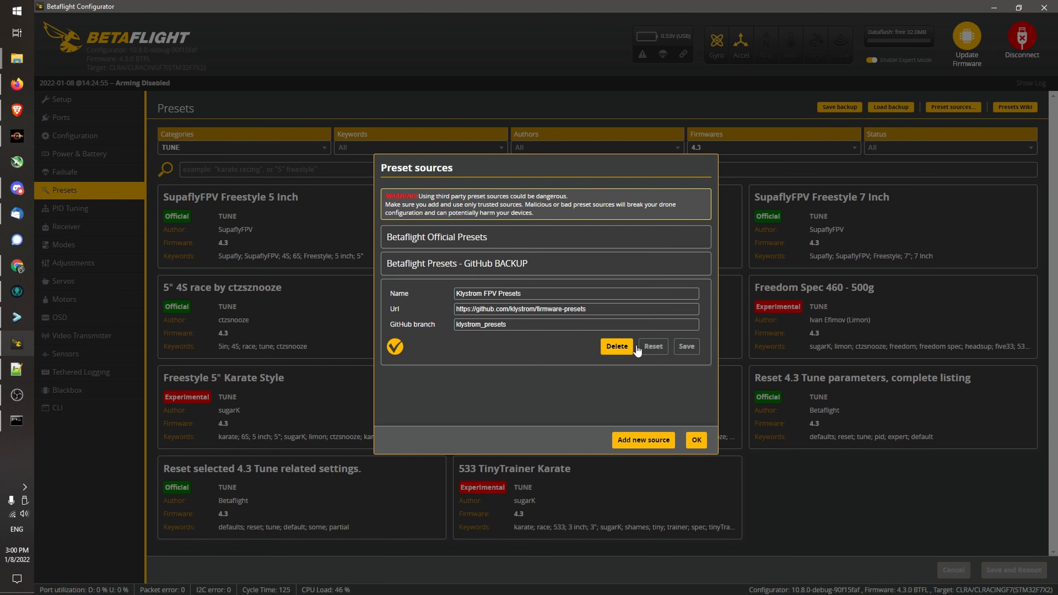
pyautogui.click(695, 440)
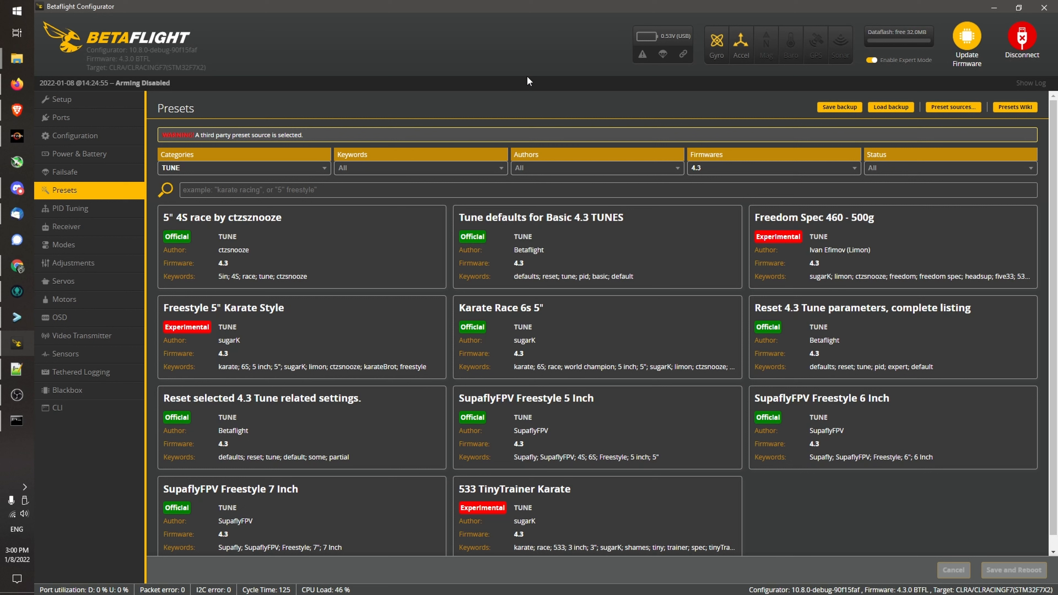
# Change the preset category filter from TUNE to OSD.
pyautogui.click(238, 168)
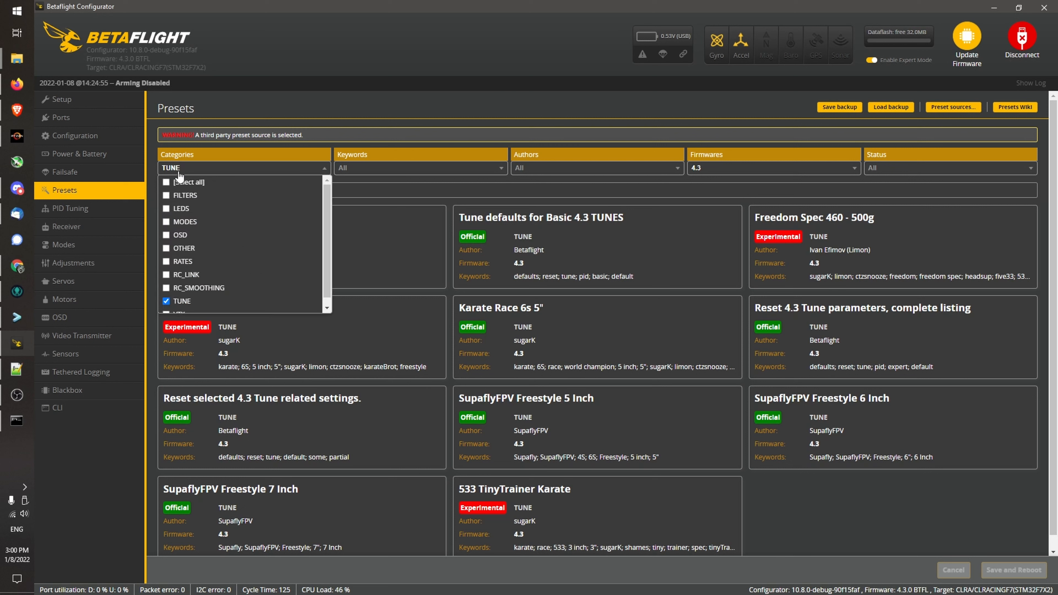
pyautogui.click(192, 300)
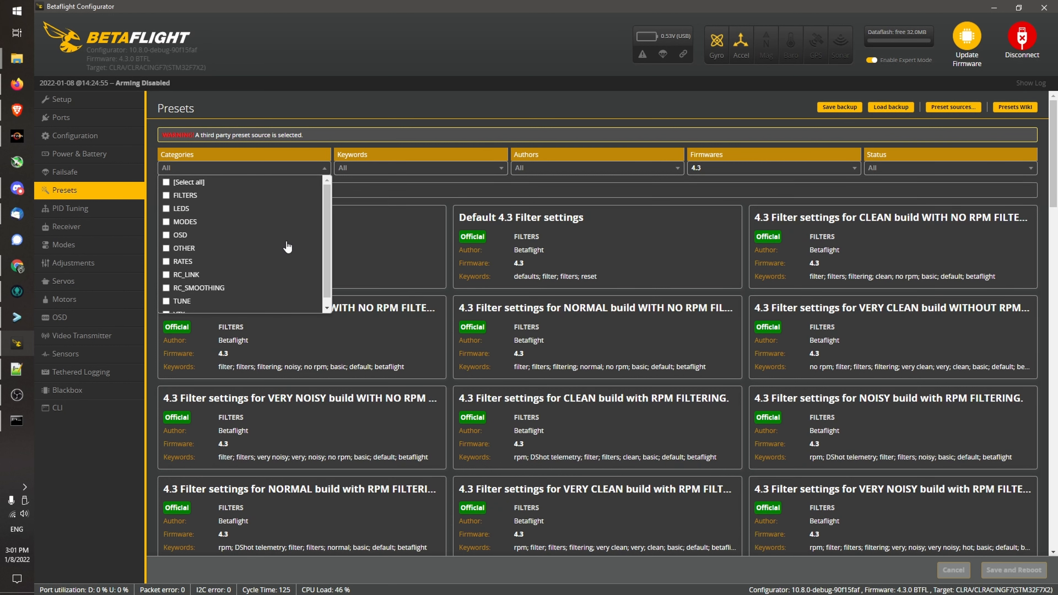
pyautogui.click(250, 235)
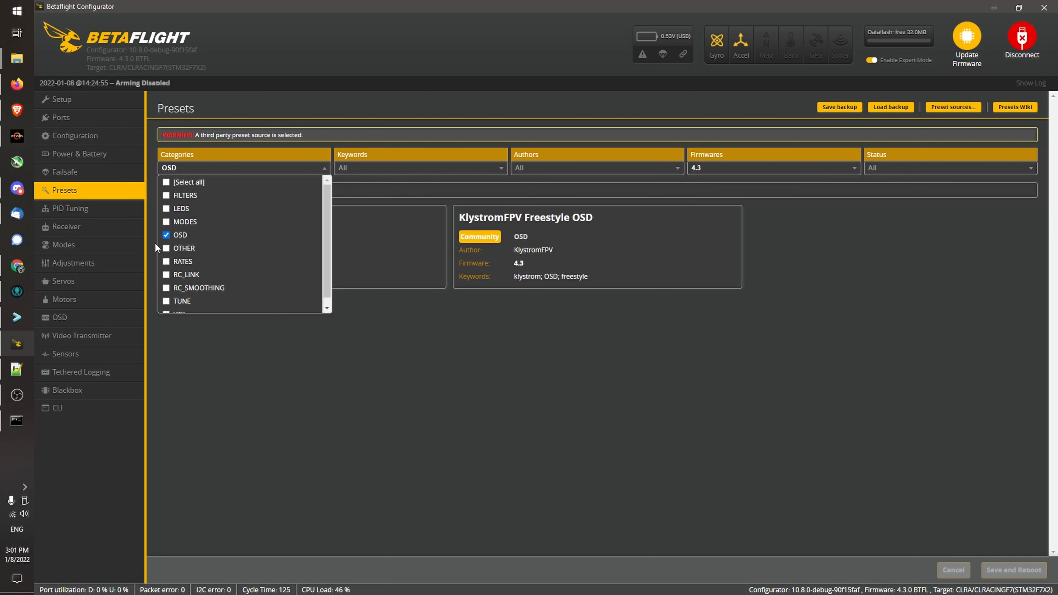
pyautogui.click(364, 363)
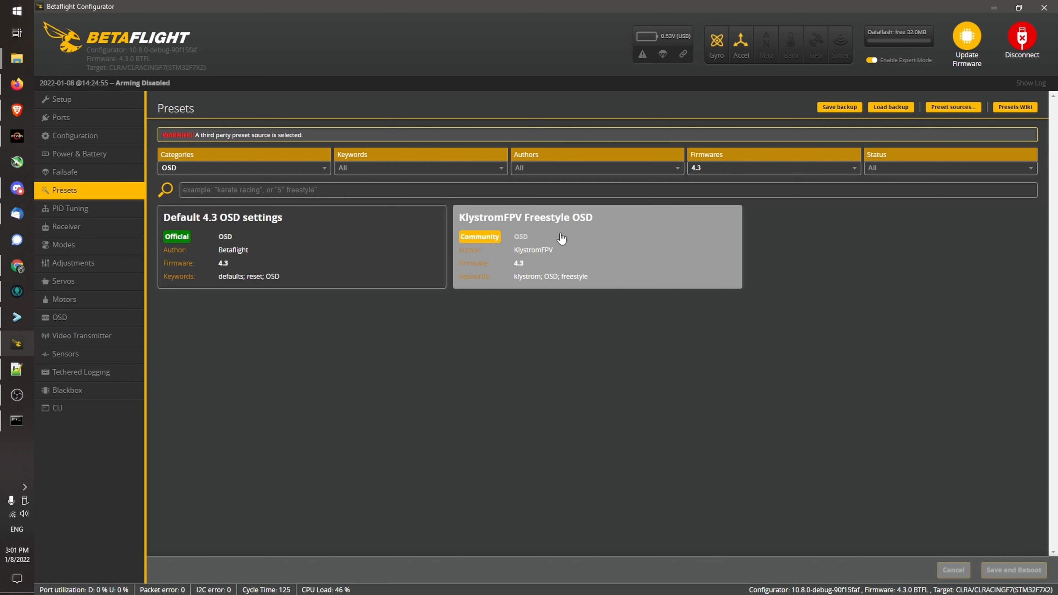
# Pick the KlystromFPV Freestyle OSD preset and apply it to the flight controller with a save and reboot.
pyautogui.click(585, 244)
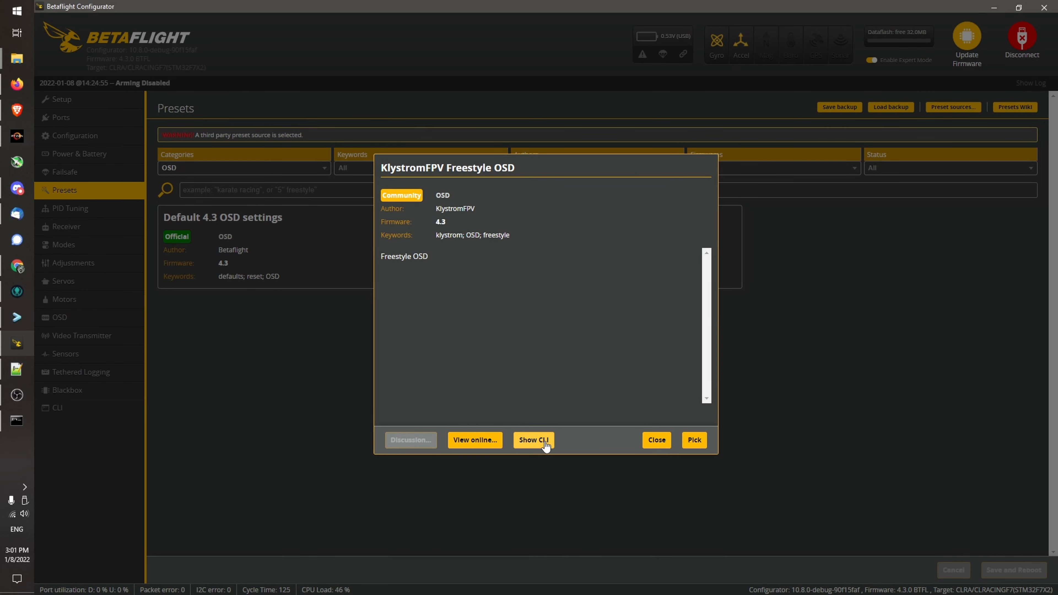
pyautogui.click(693, 444)
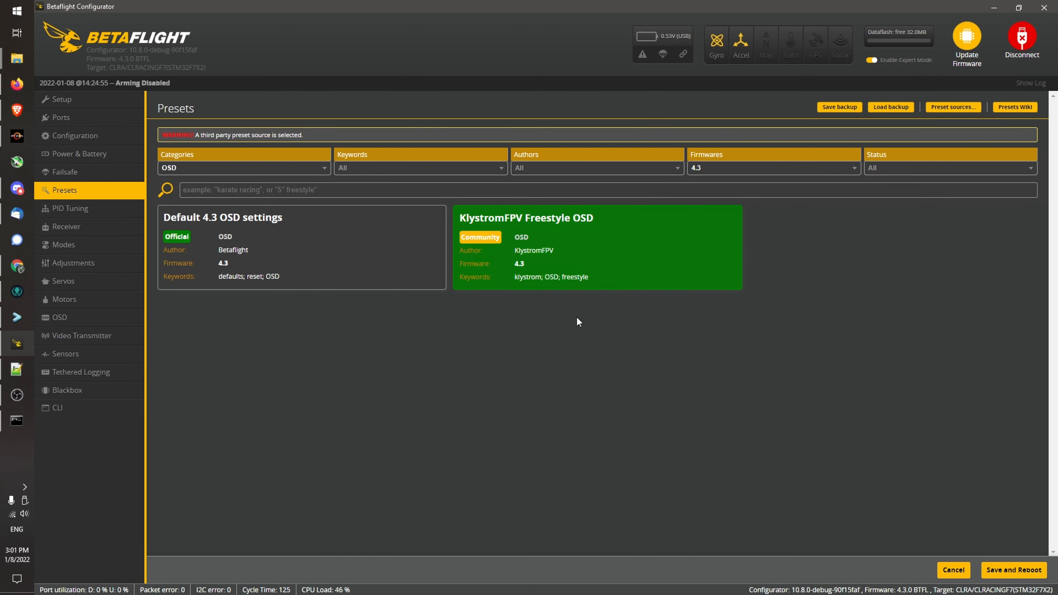
pyautogui.click(1013, 570)
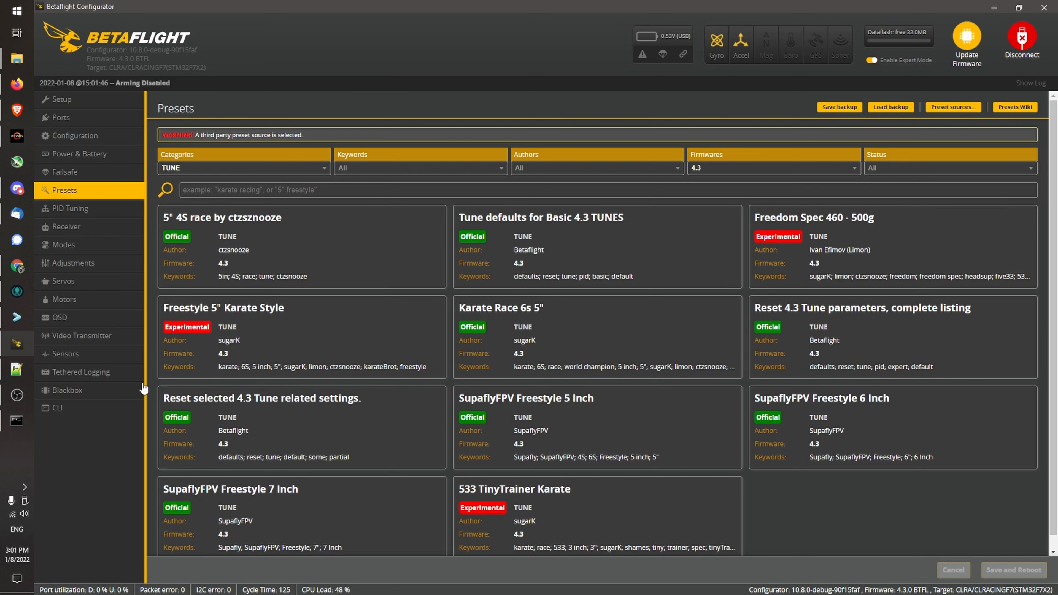
# Review the applied OSD elements, preview layout, timers, alarms and warnings in the OSD configuration.
pyautogui.click(63, 318)
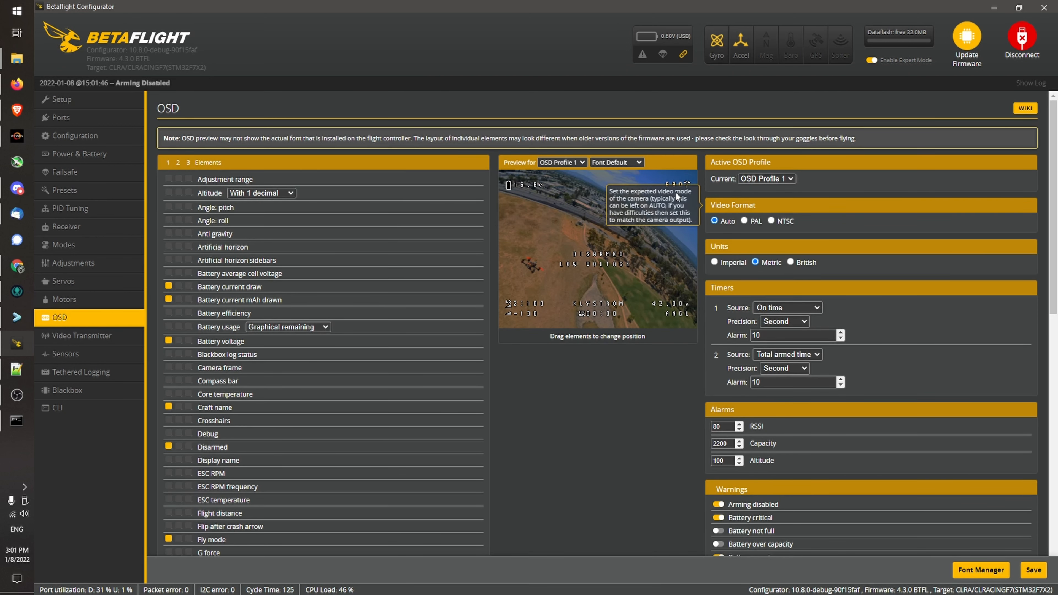
pyautogui.scroll(-8, 620, 379)
pyautogui.scroll(8, 617, 375)
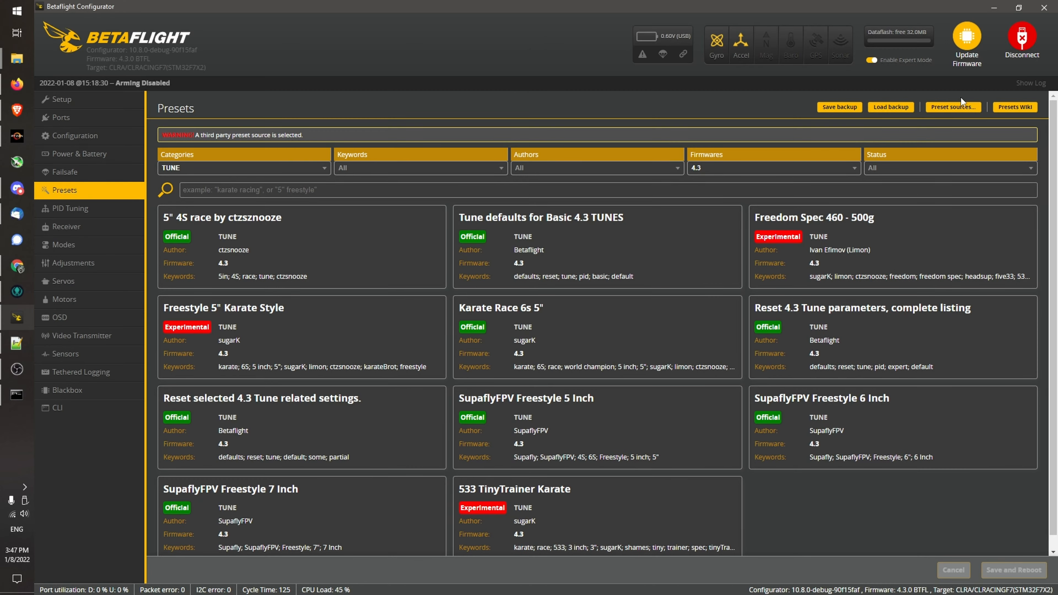
# Check which preset source is active and look over the list of presets.
pyautogui.click(957, 105)
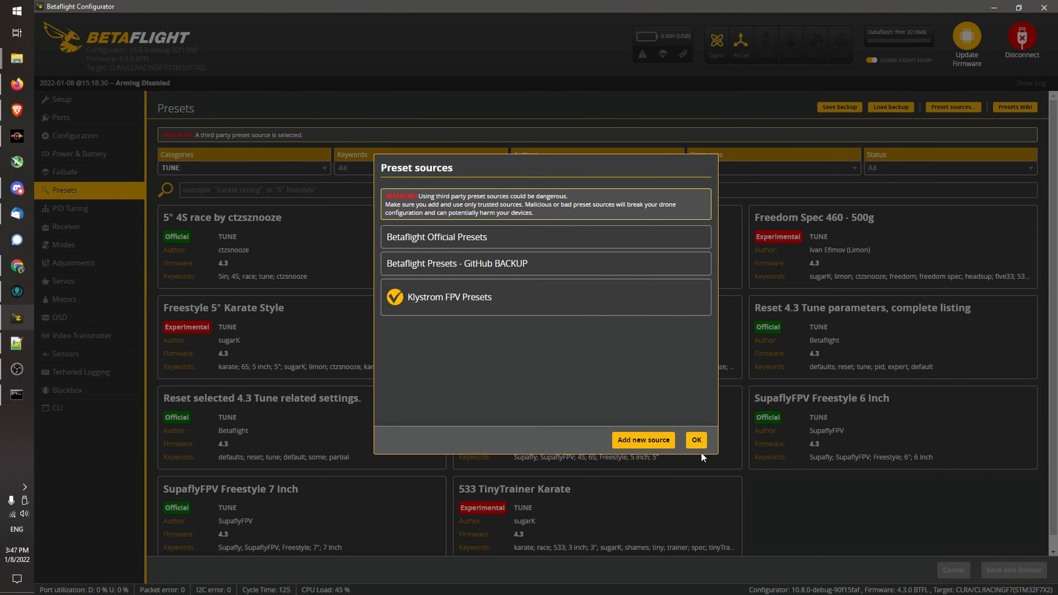
pyautogui.click(700, 442)
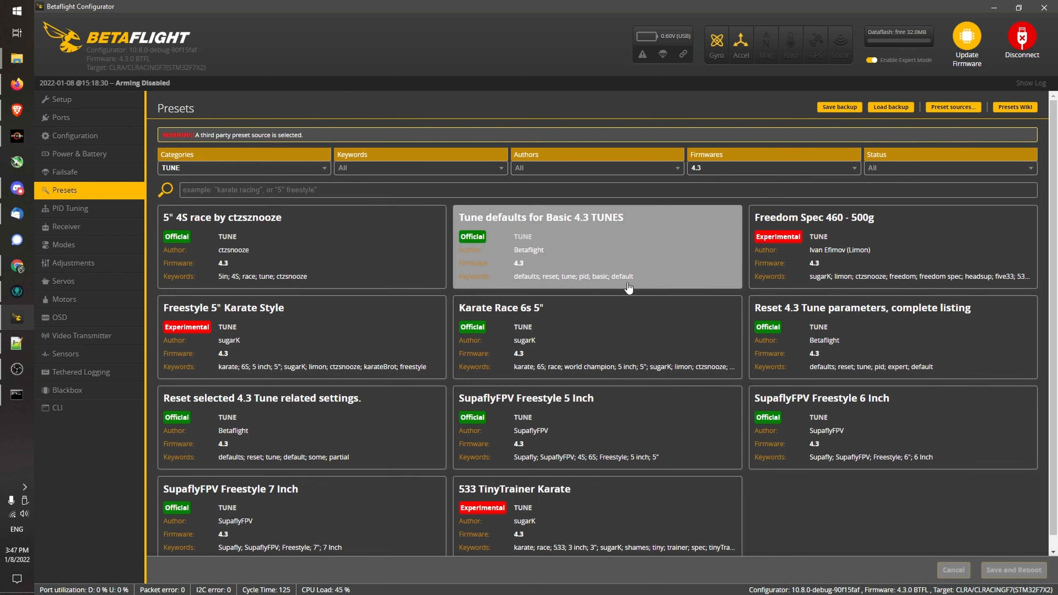
pyautogui.scroll(-1, 689, 380)
pyautogui.scroll(1, 690, 380)
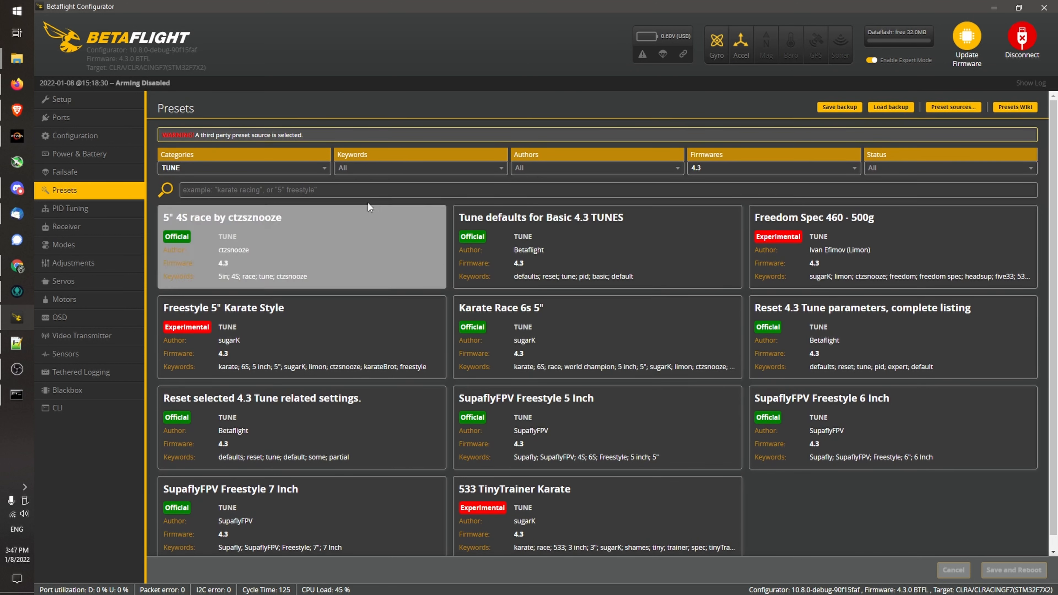
# Clear the TUNE category filter and filter the presets by the keyword klystrom.
pyautogui.click(275, 168)
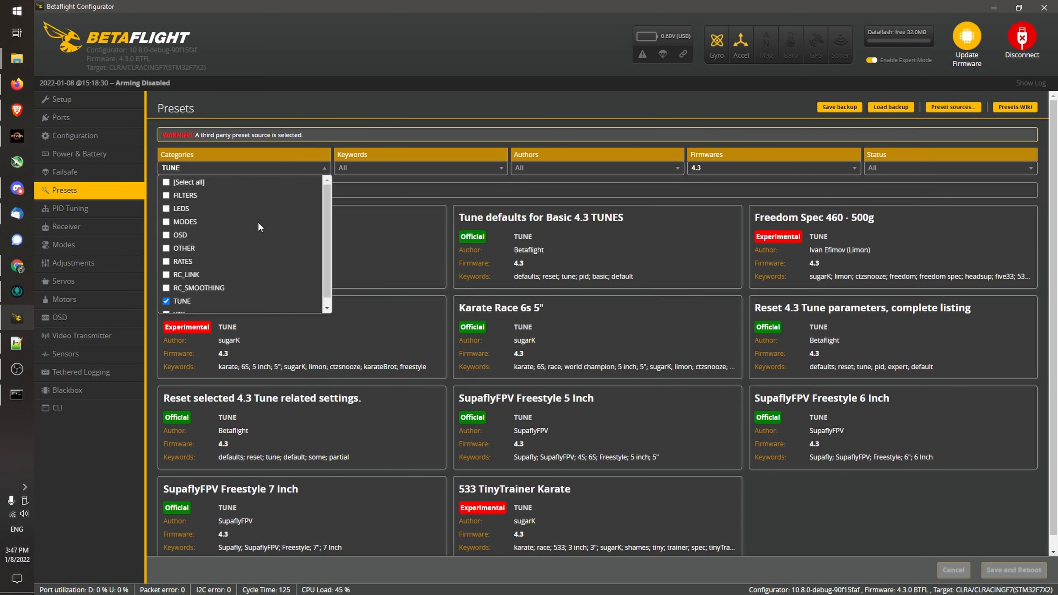
pyautogui.click(168, 302)
pyautogui.click(275, 161)
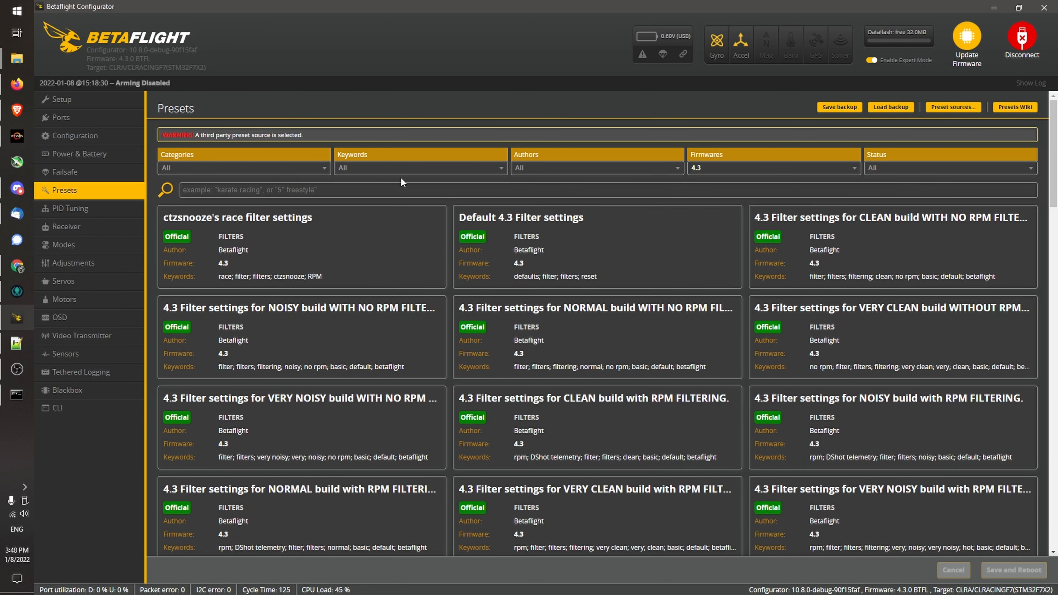
pyautogui.click(380, 169)
pyautogui.scroll(-5, 435, 206)
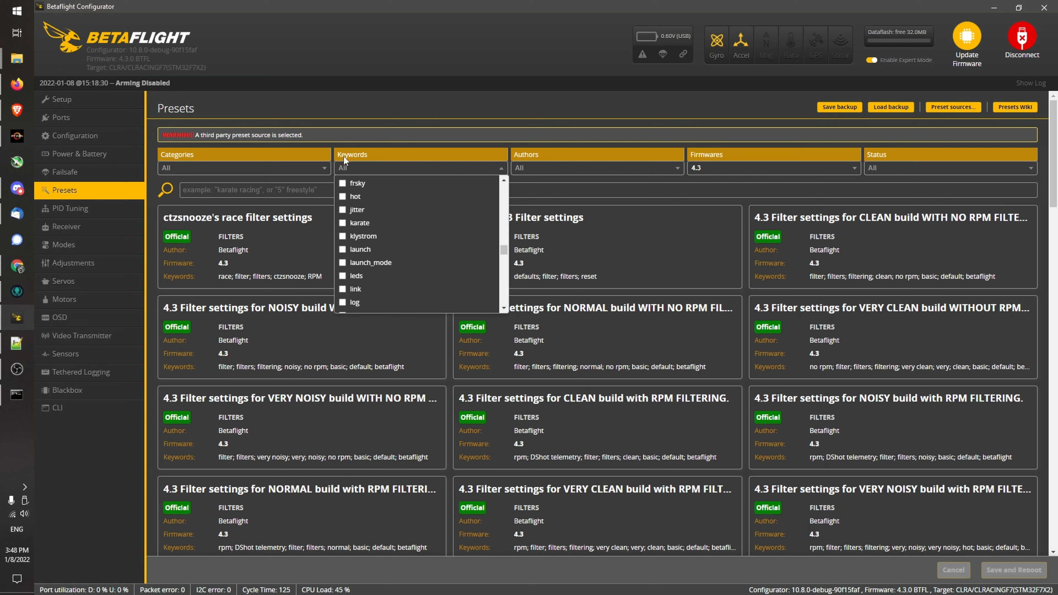
pyautogui.click(344, 238)
pyautogui.click(403, 71)
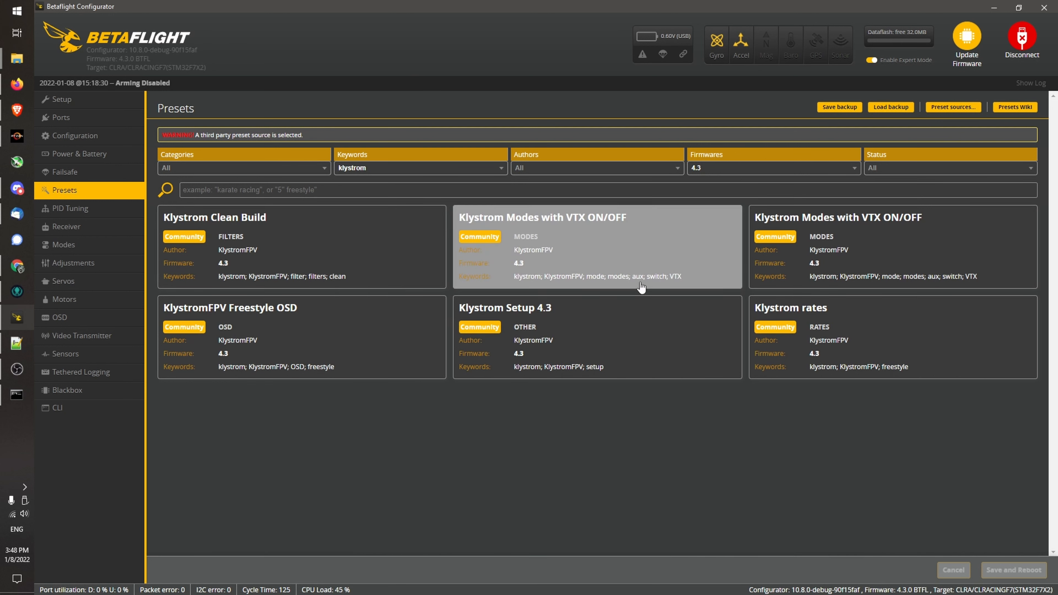